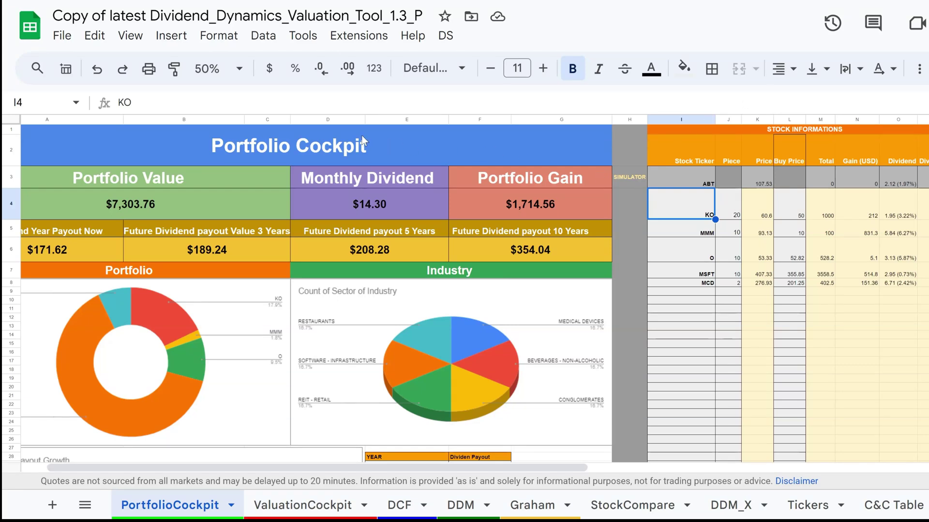
# - Select the merged Portfolio Cockpit title cell on the dashboard
pyautogui.click(341, 141)
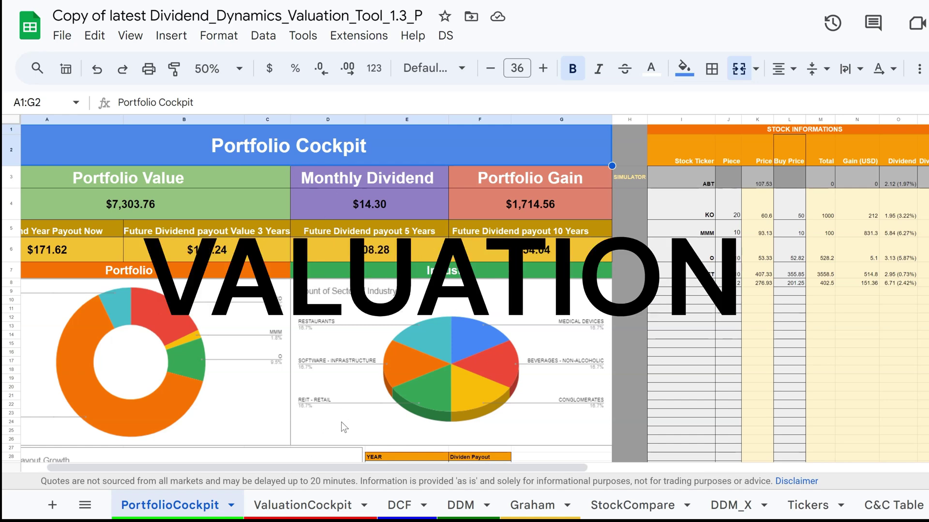
# - On the ValuationCockpit sheet, change the ticker in A3 from ABT to ABBV
pyautogui.click(321, 508)
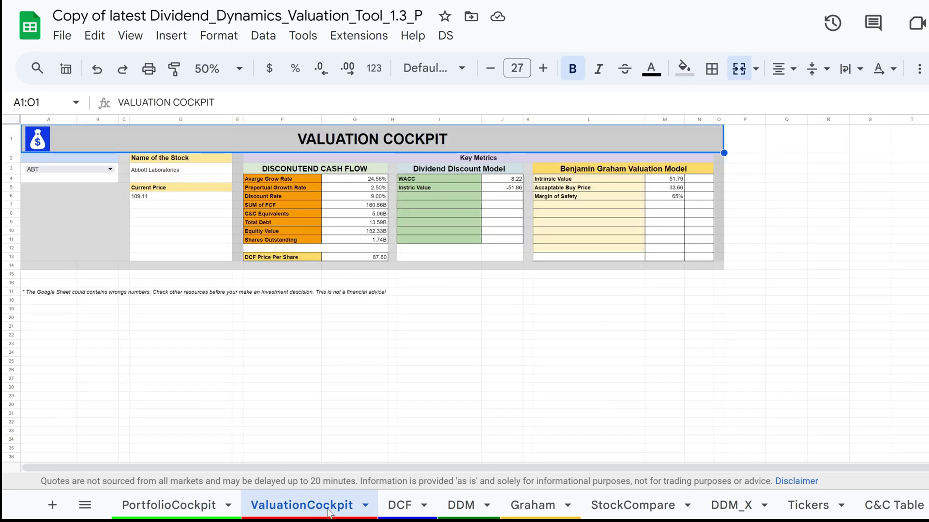
pyautogui.doubleClick(73, 168)
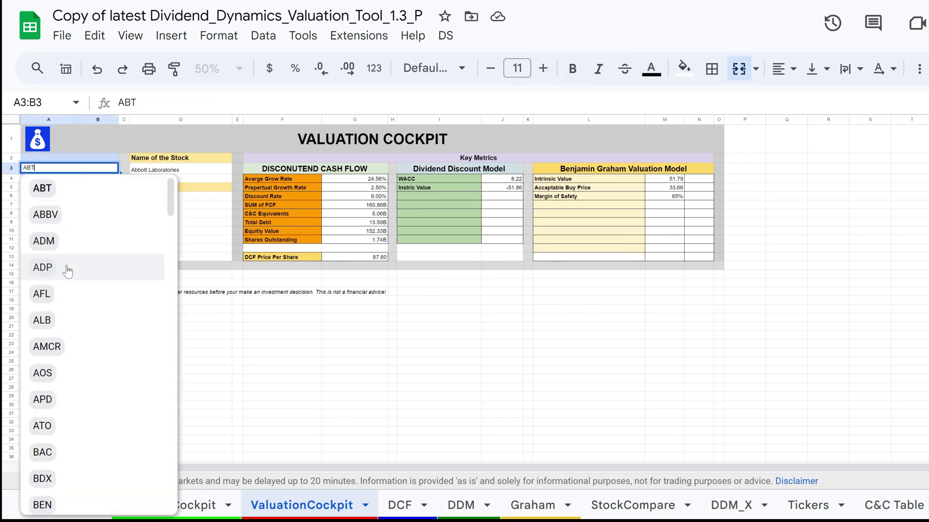
pyautogui.click(73, 216)
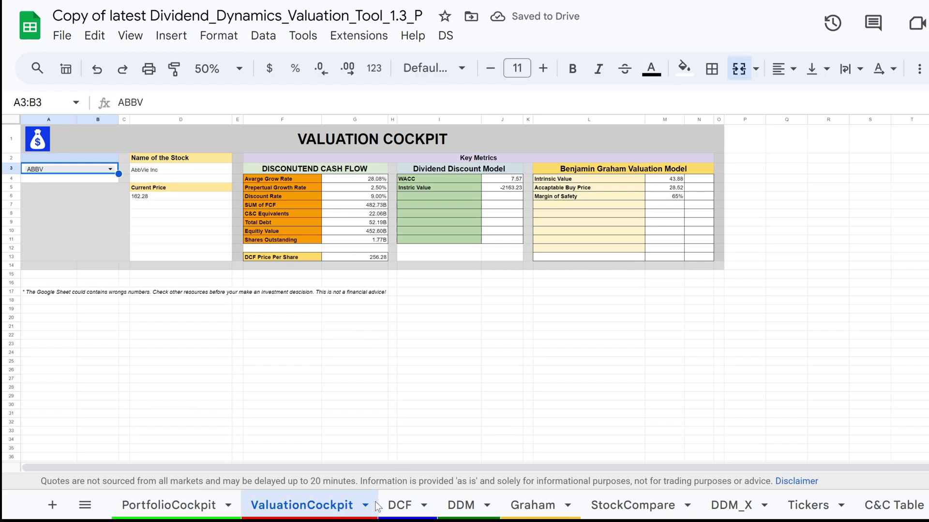
# - Review ABBV on the DCF, DDM and Graham sheets, then check the PortfolioCockpit simulator
pyautogui.click(399, 505)
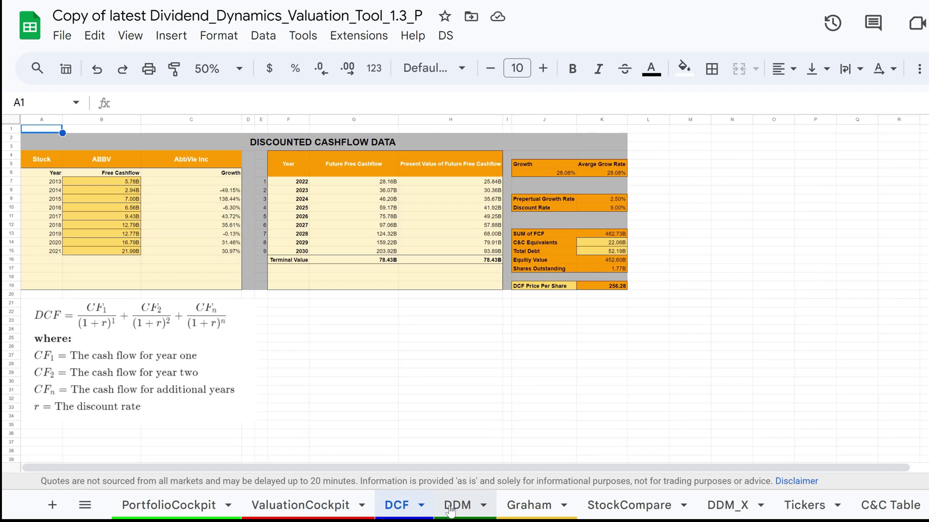
pyautogui.click(452, 505)
pyautogui.click(524, 510)
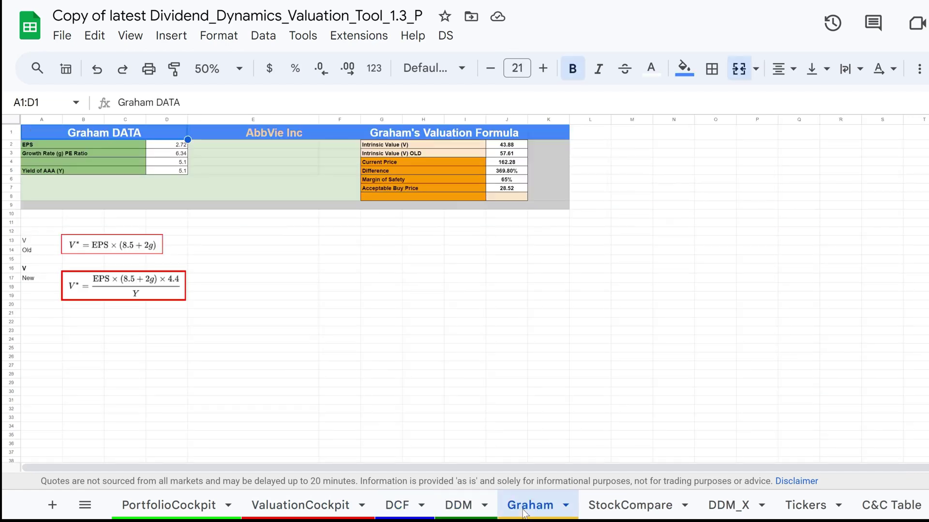
pyautogui.click(169, 506)
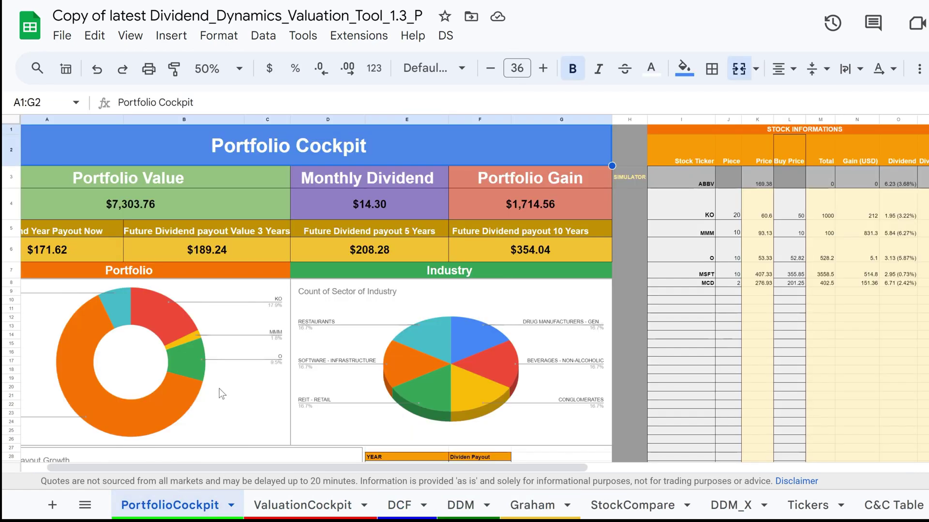
pyautogui.scroll(-1, 319, 384)
pyautogui.hscroll(-1, 320, 383)
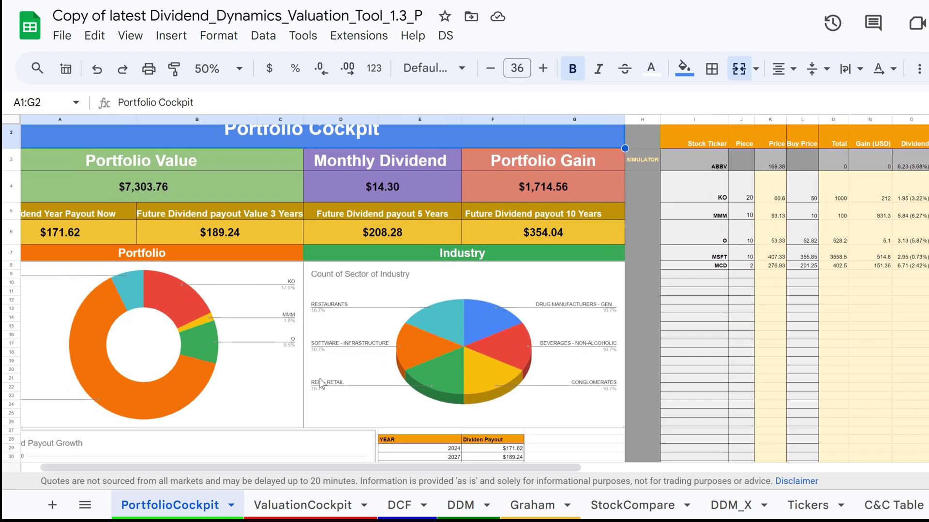
pyautogui.scroll(1, 319, 384)
pyautogui.hscroll(-1, 319, 384)
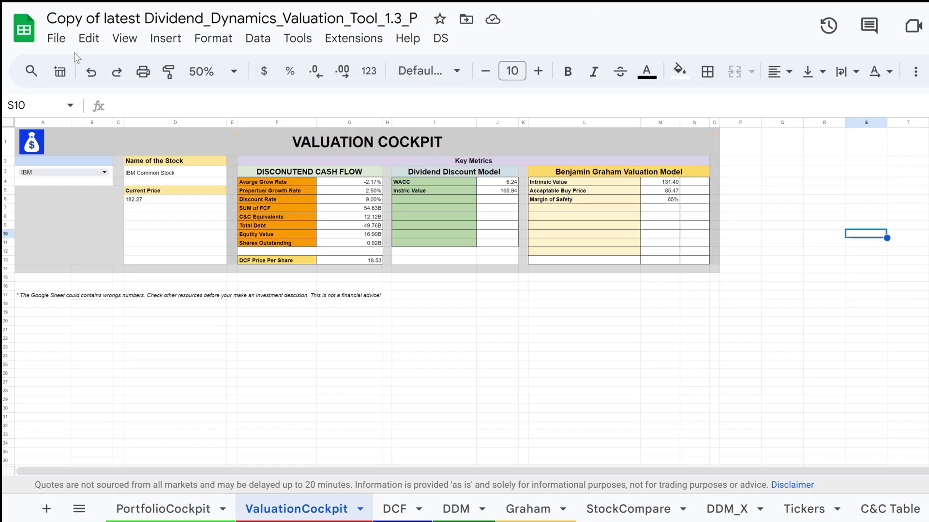
# - Choose Enable Triggers from the custom DS menu after briefly checking the File menu
pyautogui.click(55, 40)
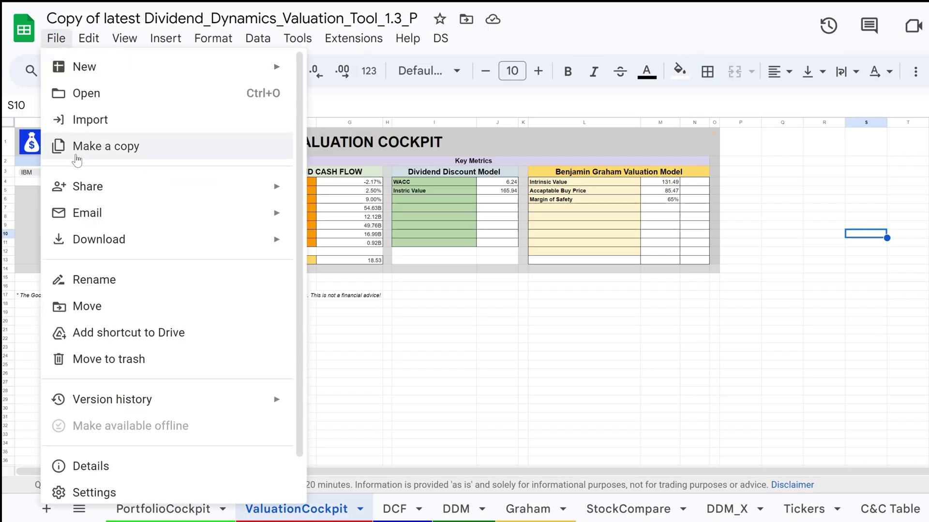
pyautogui.click(791, 200)
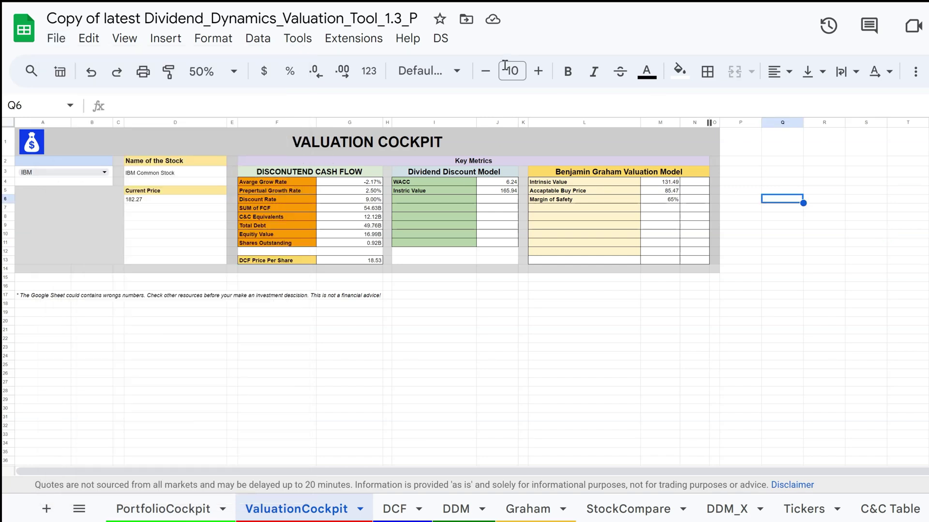
pyautogui.click(433, 41)
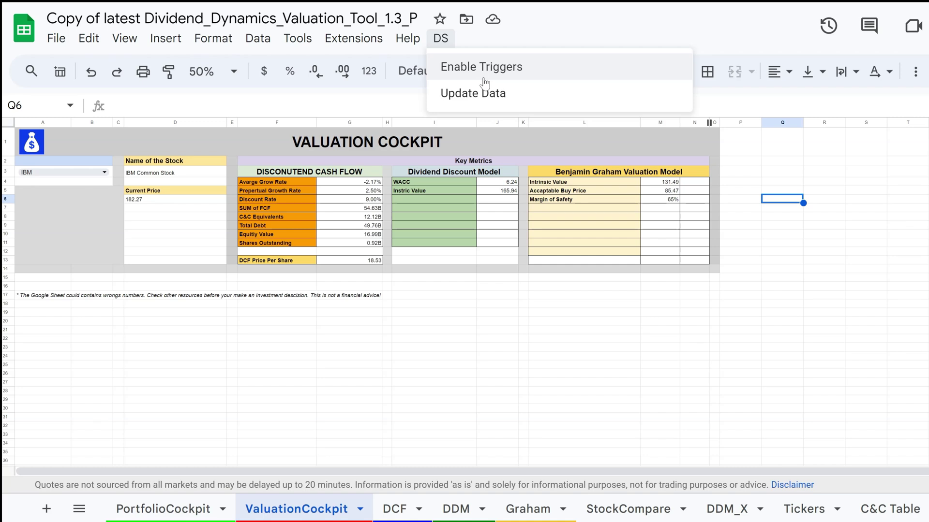
pyautogui.click(513, 78)
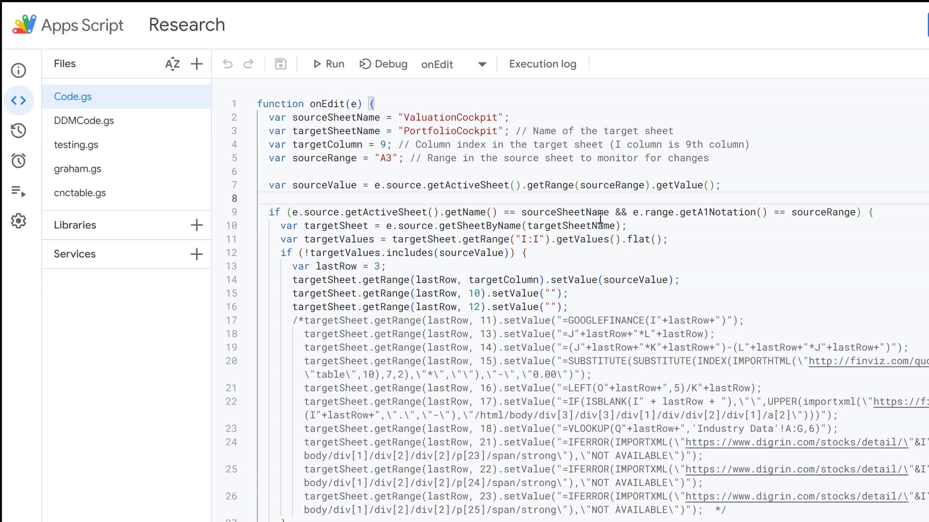
pyautogui.scroll(-3, 600, 218)
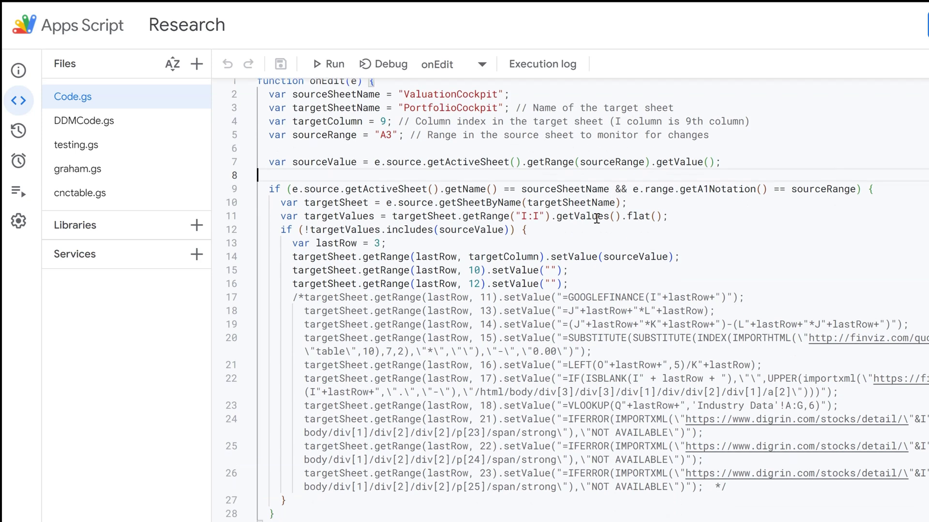
pyautogui.moveTo(346, 177); pyautogui.dragTo(458, 316)
pyautogui.scroll(-10, 458, 317)
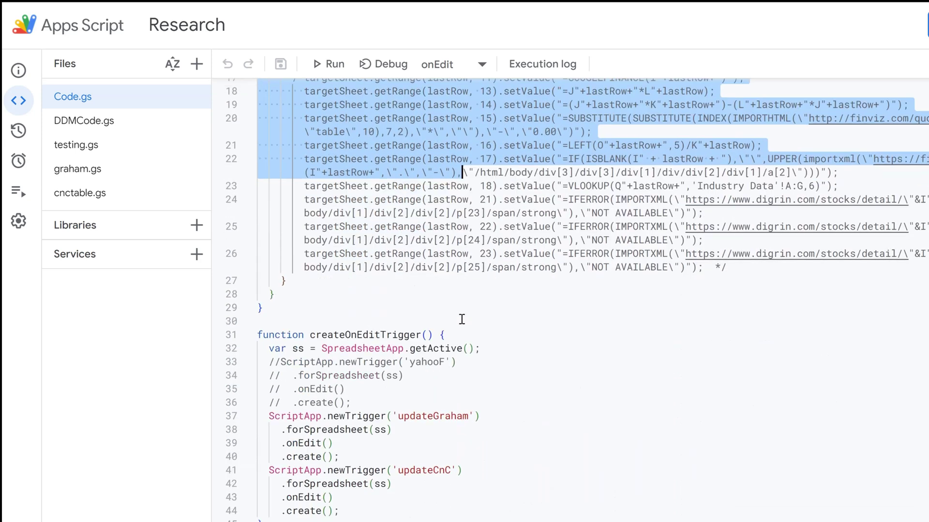
pyautogui.scroll(-2, 459, 317)
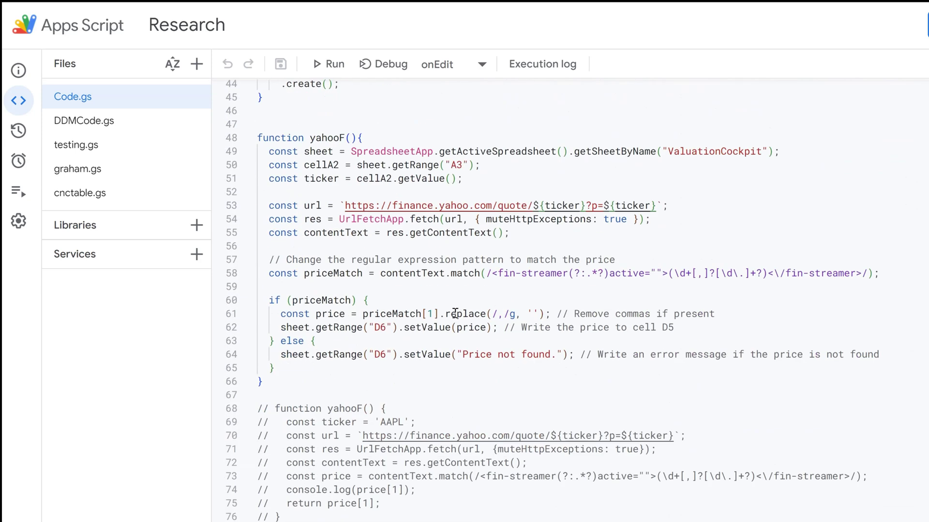
pyautogui.scroll(11, 450, 314)
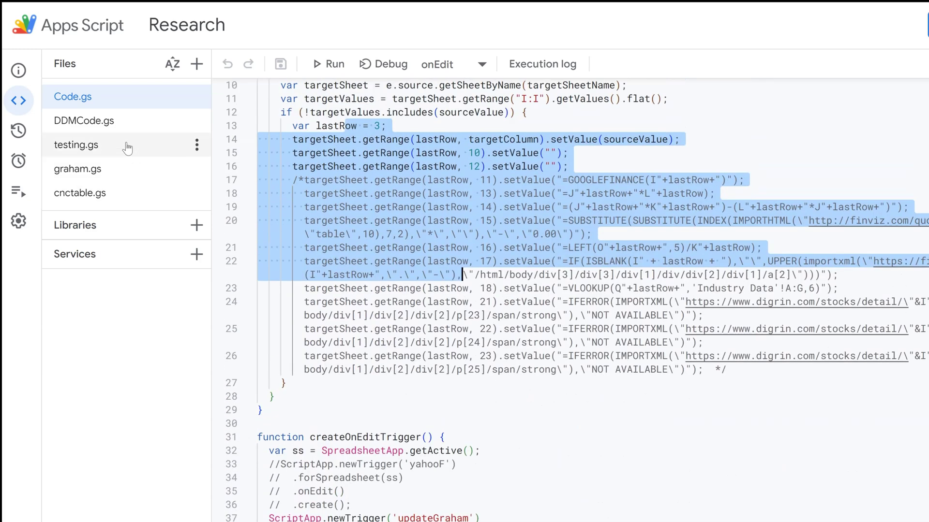
pyautogui.scroll(3, 269, 155)
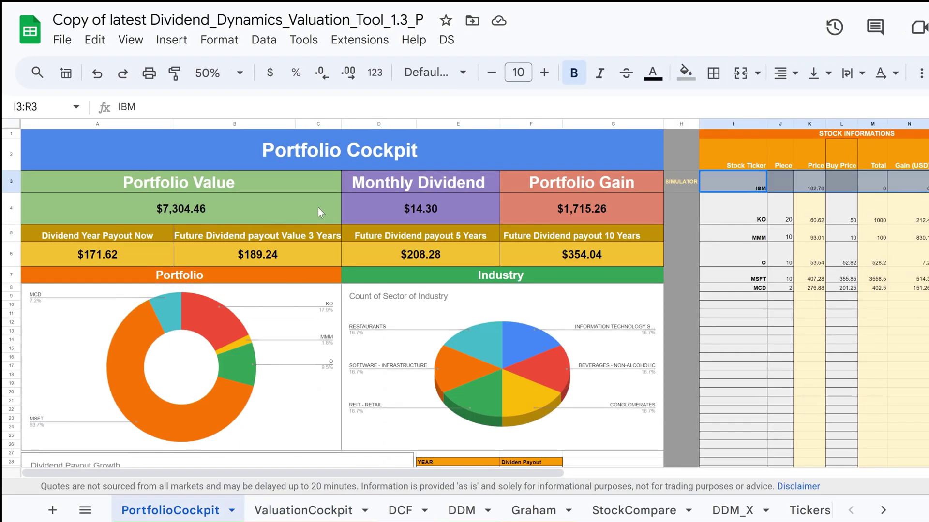
pyautogui.moveTo(207, 192); pyautogui.dragTo(548, 243)
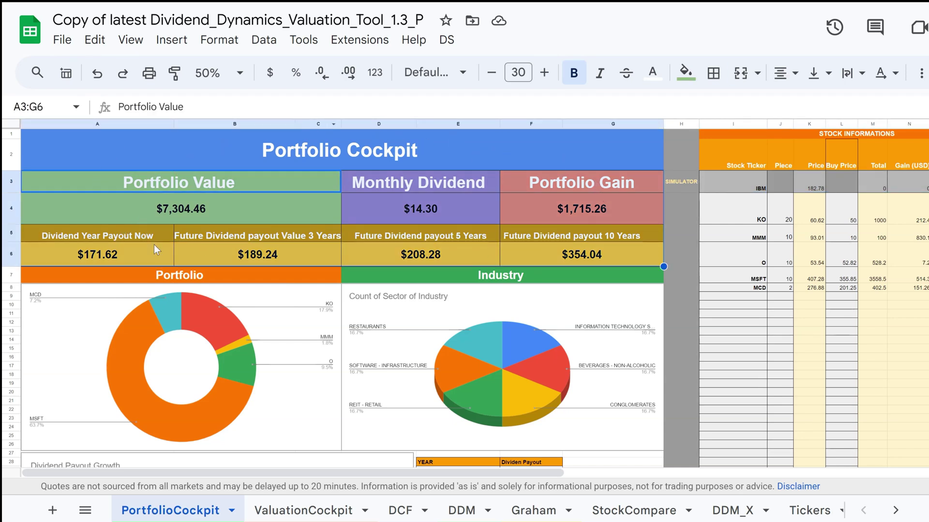
pyautogui.click(413, 197)
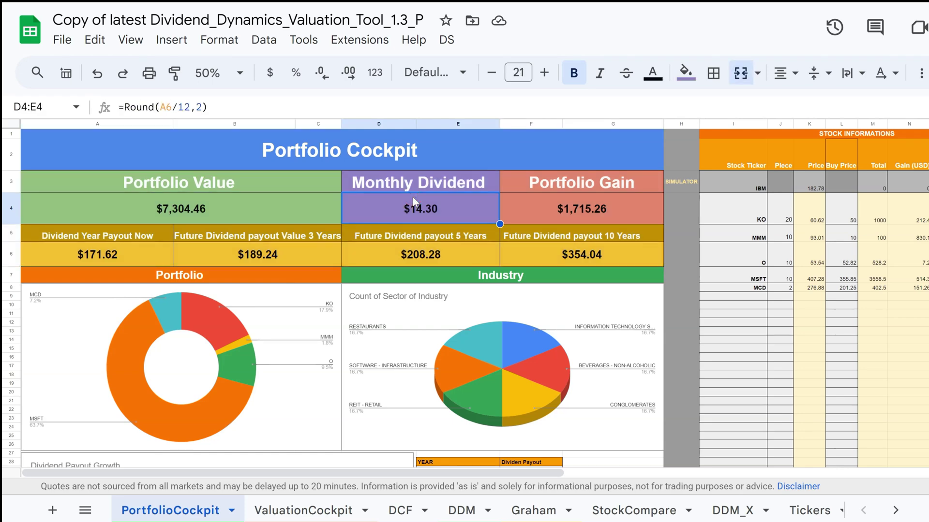
pyautogui.scroll(-2, 425, 240)
pyautogui.scroll(-1, 424, 240)
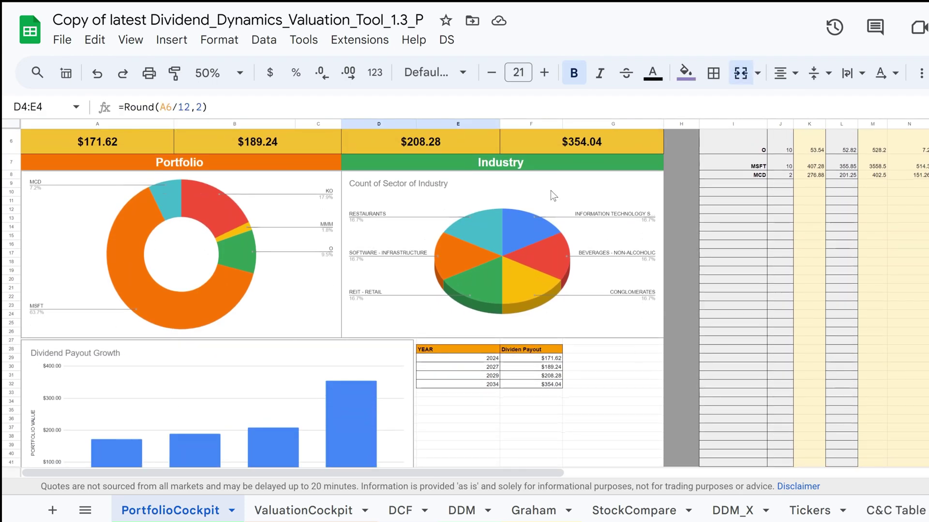
pyautogui.scroll(-1, 235, 361)
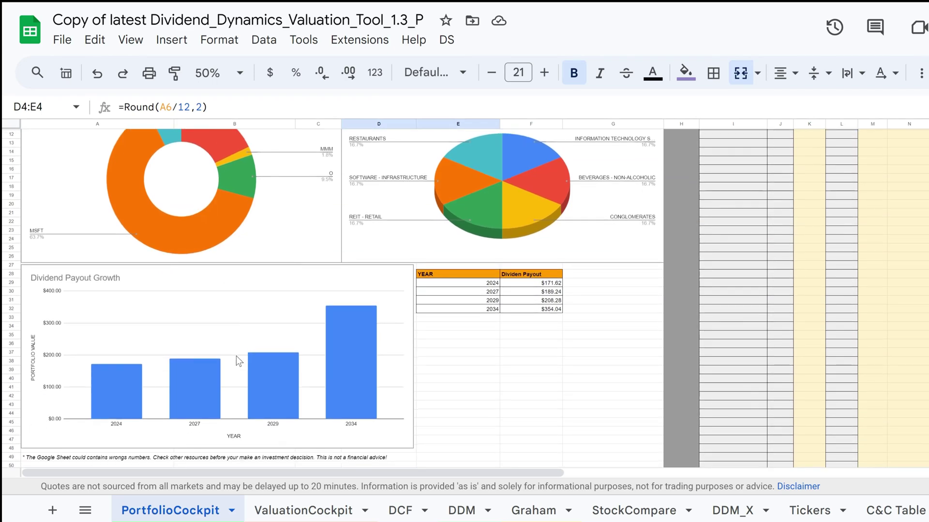
pyautogui.click(221, 140)
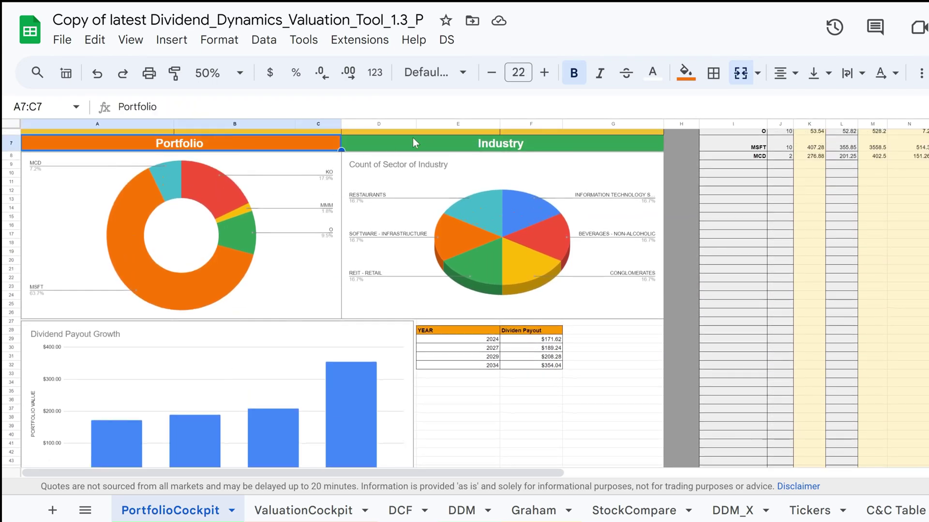
pyautogui.click(413, 141)
pyautogui.scroll(-2, 376, 354)
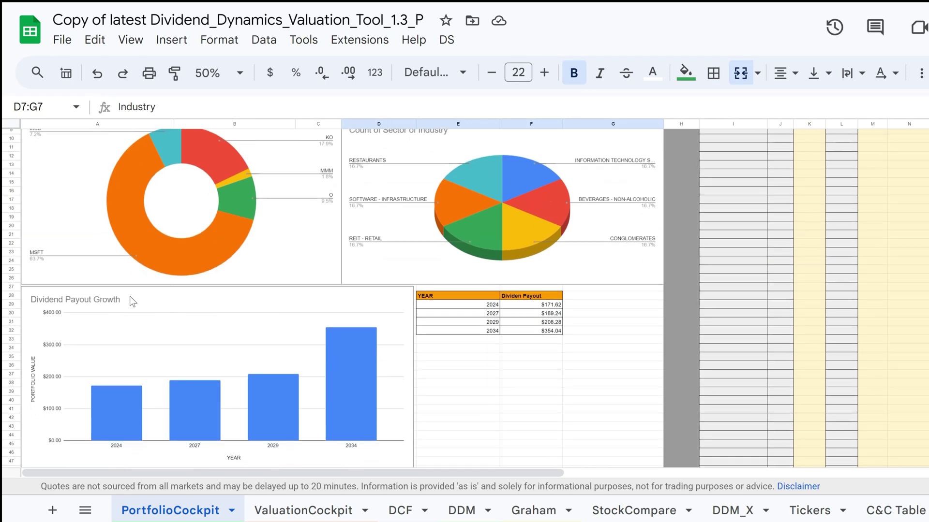
pyautogui.click(213, 348)
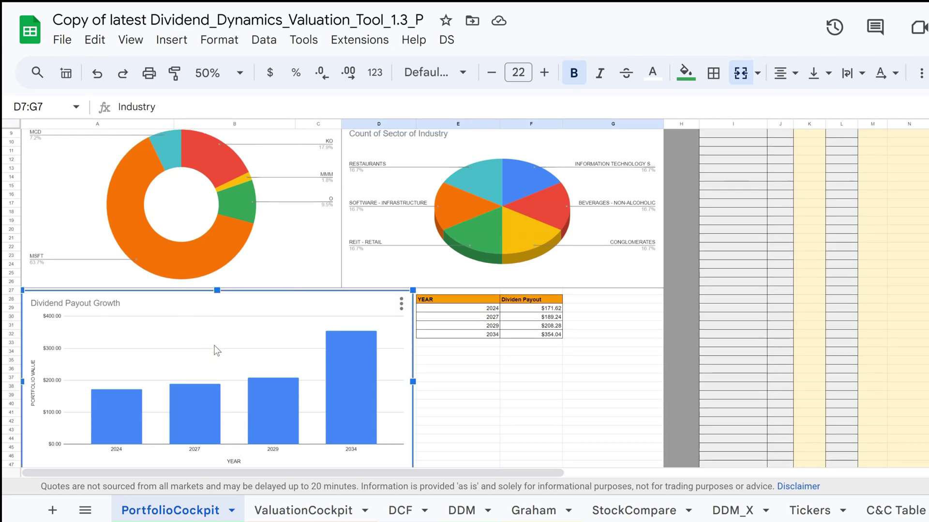
pyautogui.scroll(5, 214, 346)
pyautogui.scroll(1, 203, 314)
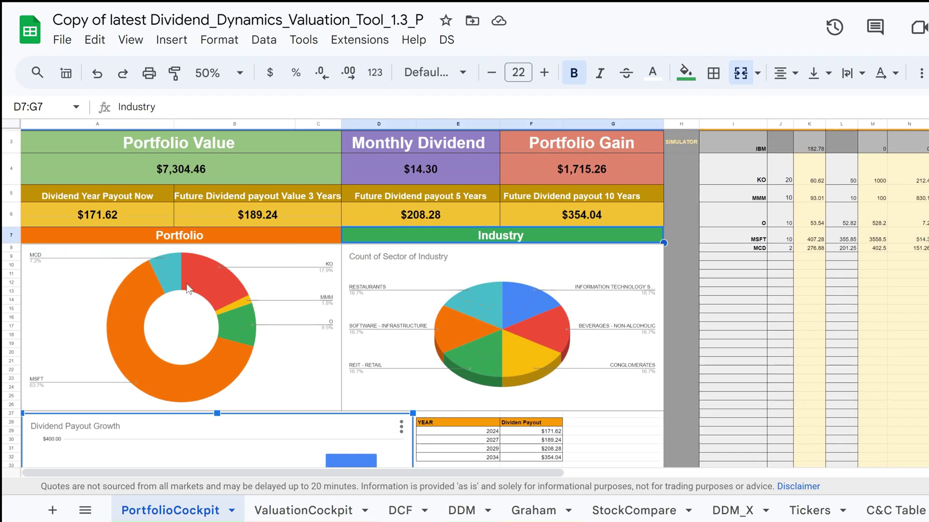
pyautogui.moveTo(113, 221); pyautogui.dragTo(559, 219)
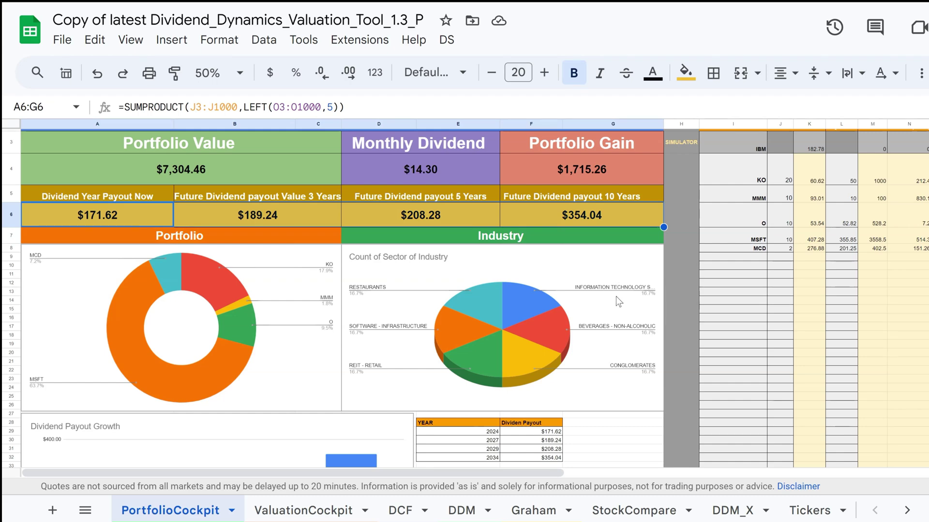
pyautogui.click(736, 274)
pyautogui.hscroll(3, 710, 265)
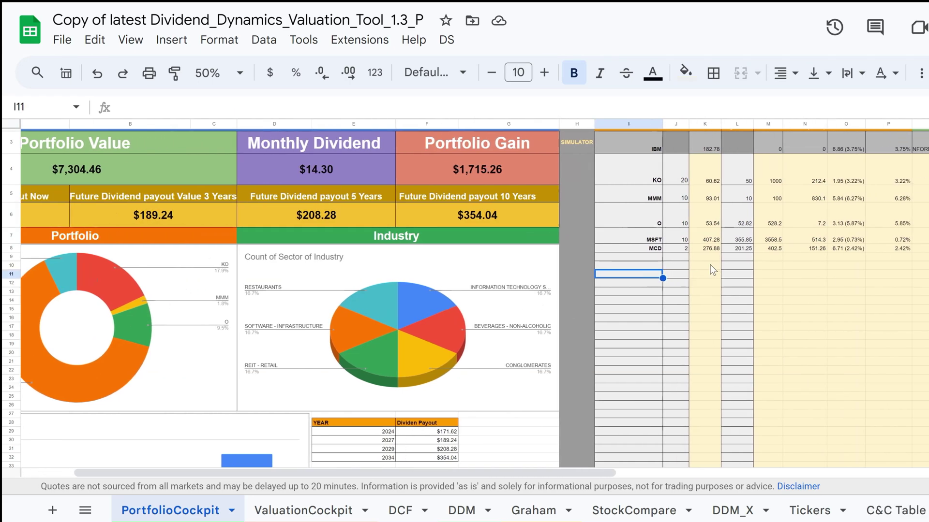
pyautogui.moveTo(546, 145); pyautogui.dragTo(803, 162)
pyautogui.hscroll(3, 475, 298)
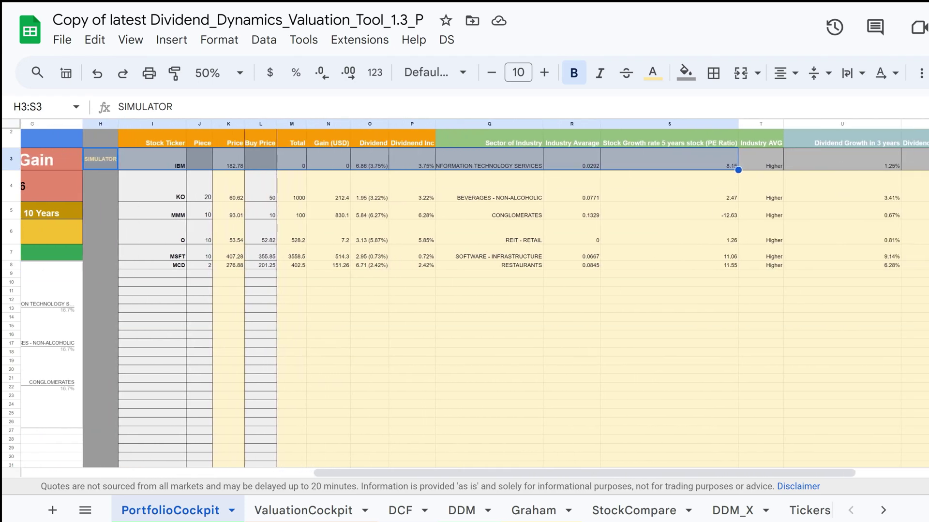
# - Zoom to 75% and select the Portfolio Value, Monthly Dividend and Portfolio Gain headers
pyautogui.click(481, 237)
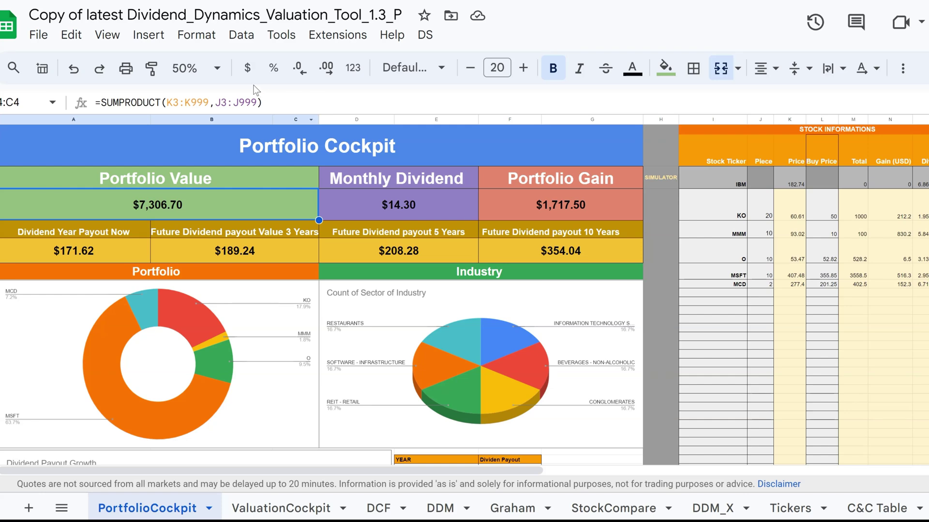
pyautogui.click(220, 73)
pyautogui.click(193, 124)
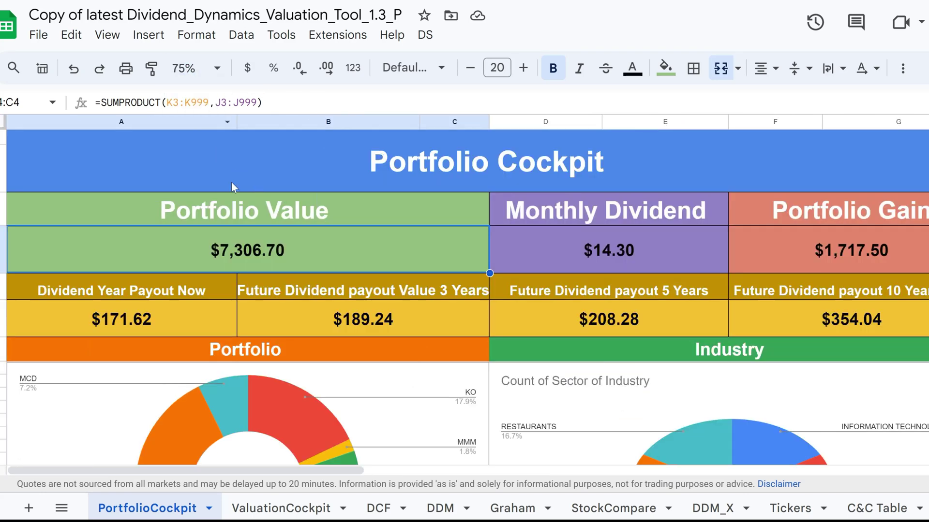
pyautogui.click(274, 216)
pyautogui.click(595, 213)
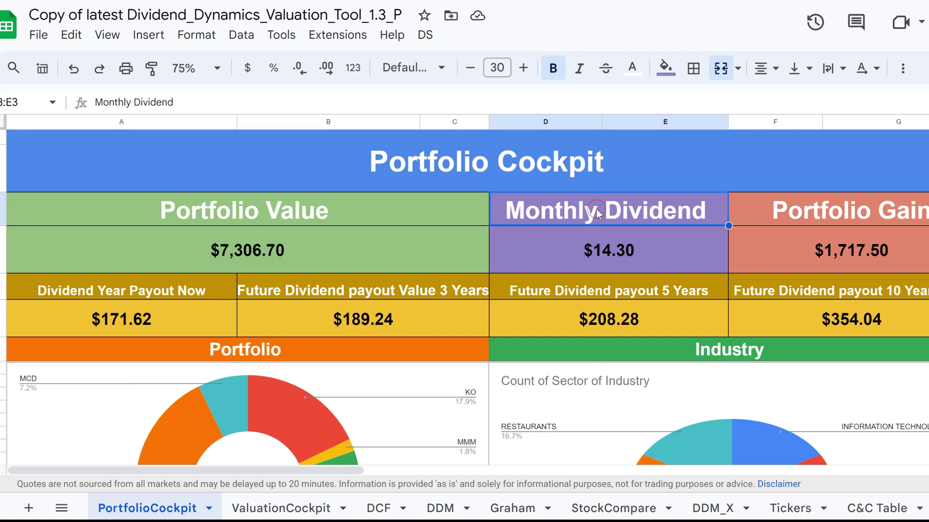
pyautogui.click(835, 214)
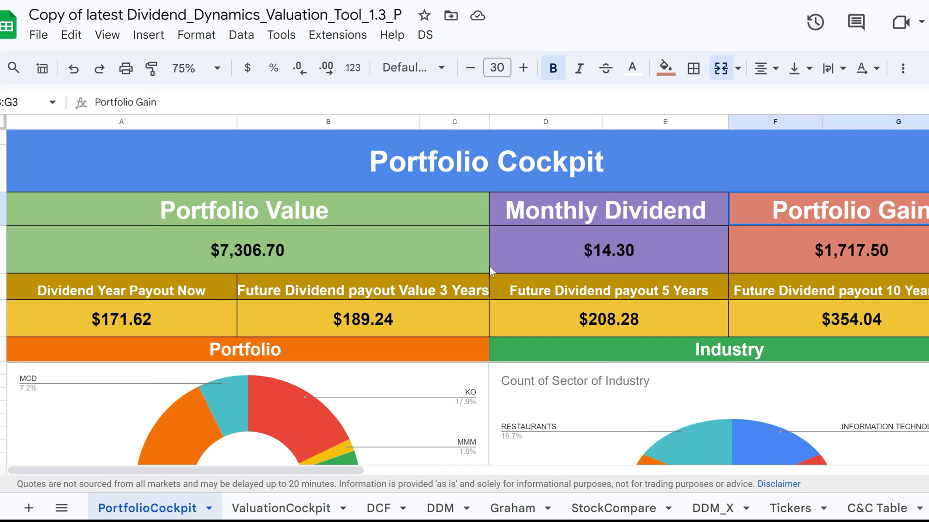
# - Inspect the formulas for the 3-, 5- and 10-year future dividend payouts
pyautogui.moveTo(146, 326); pyautogui.dragTo(840, 319)
pyautogui.click(384, 324)
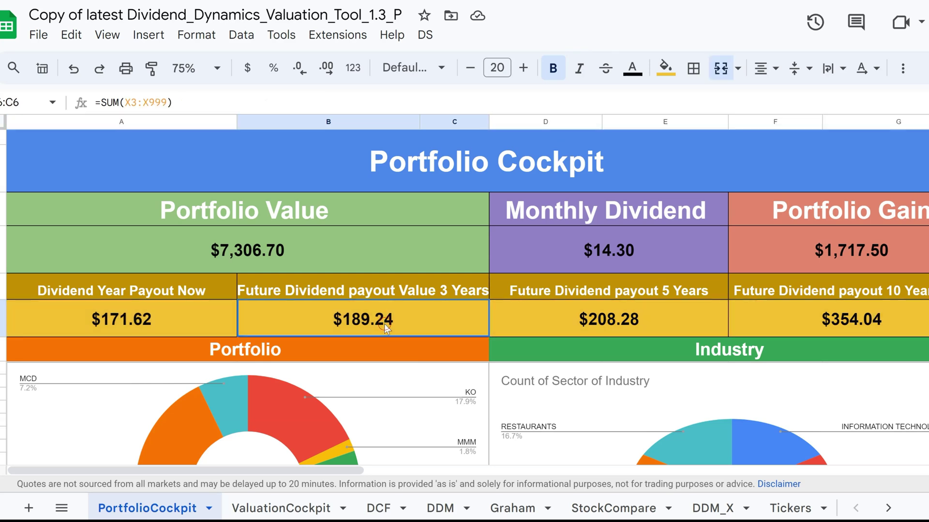
pyautogui.click(590, 326)
pyautogui.click(771, 321)
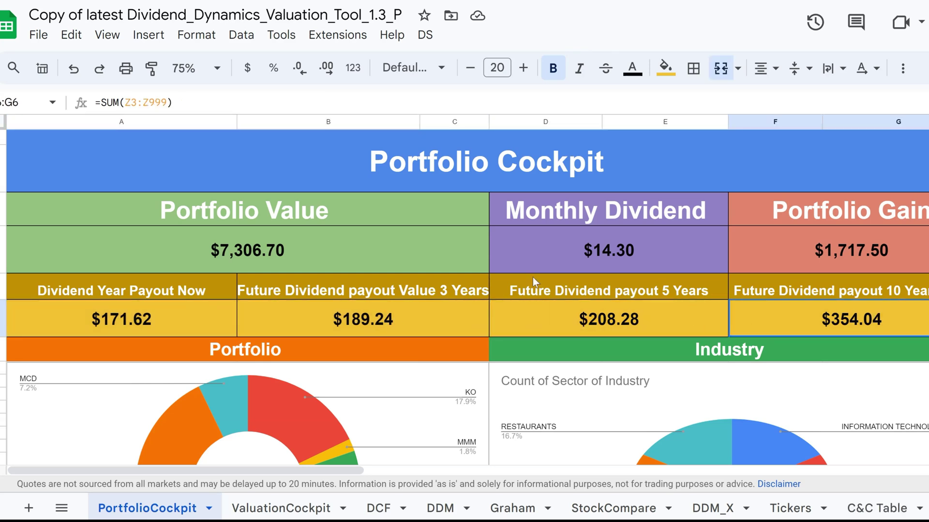
# - Show the formulas behind Portfolio Value, Monthly Dividend, Portfolio Gain and current yearly payout
pyautogui.click(395, 265)
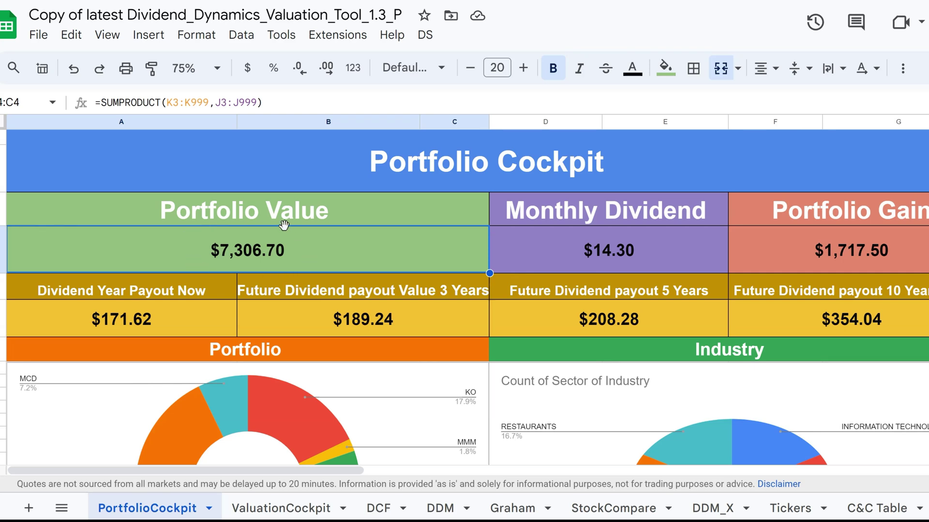
pyautogui.click(621, 255)
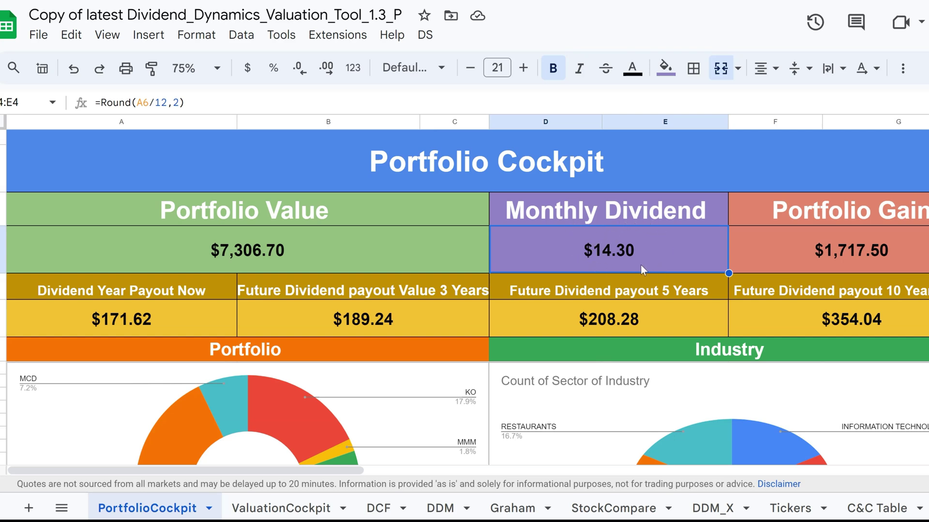
pyautogui.click(865, 256)
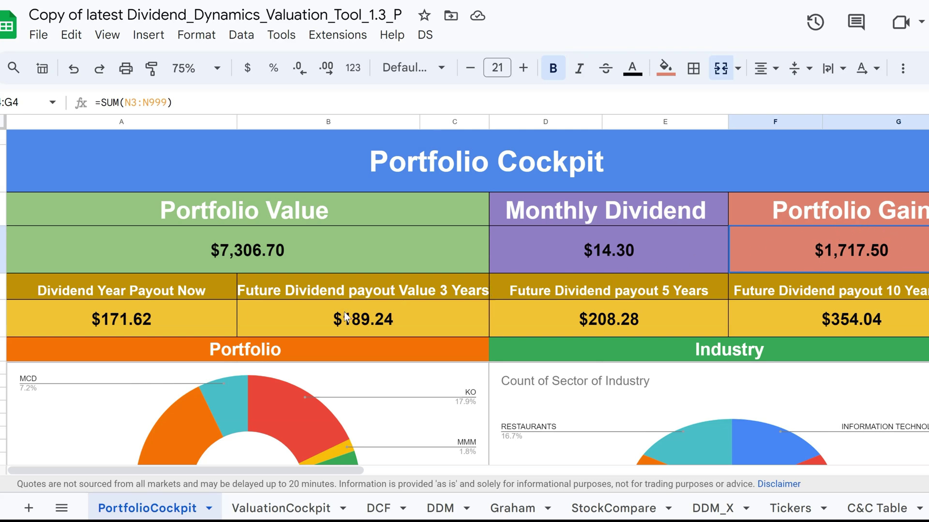
pyautogui.click(203, 319)
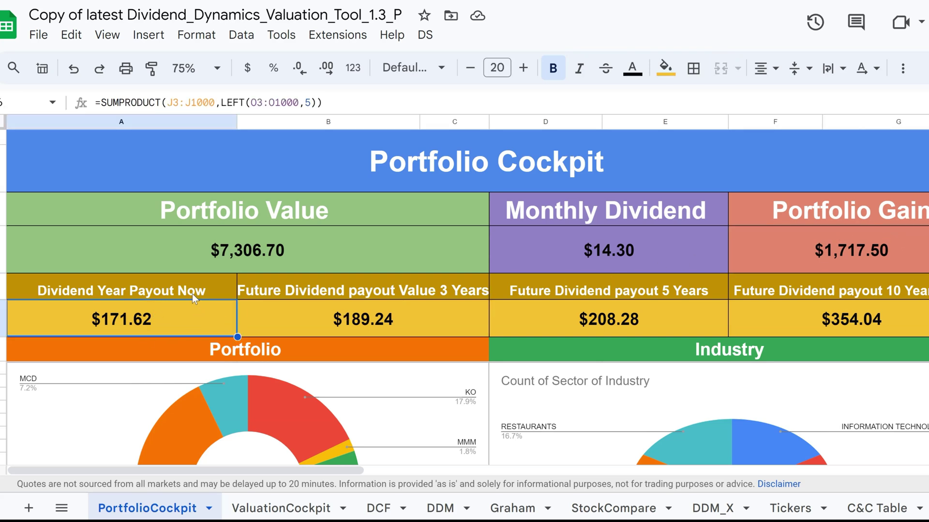
# - Select the three future payout values and their 3-, 5- and 10-year headers
pyautogui.moveTo(339, 315); pyautogui.dragTo(789, 325)
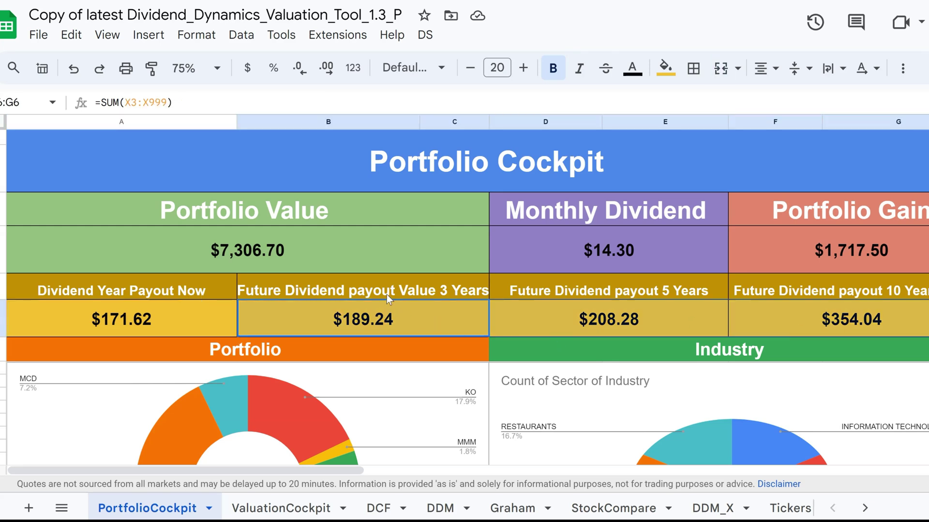
pyautogui.click(431, 294)
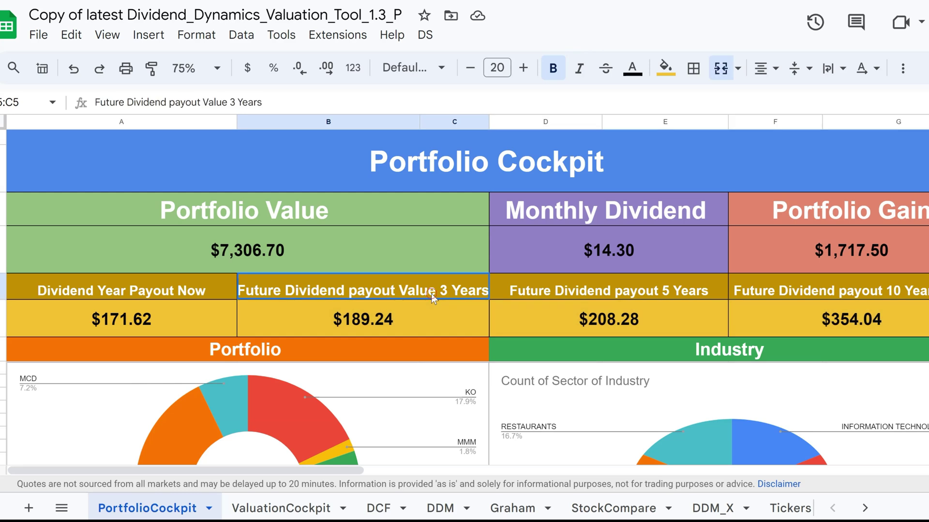
pyautogui.click(626, 297)
pyautogui.click(798, 296)
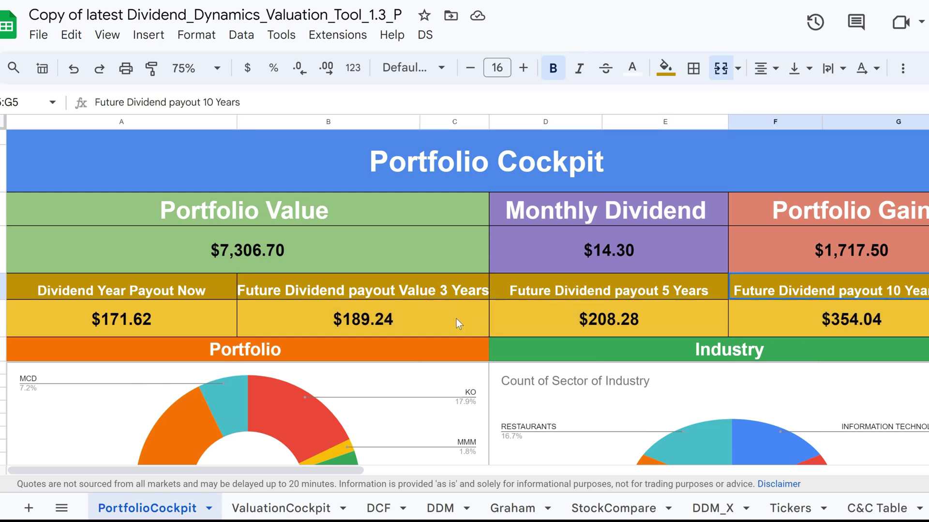
pyautogui.scroll(-1, 420, 320)
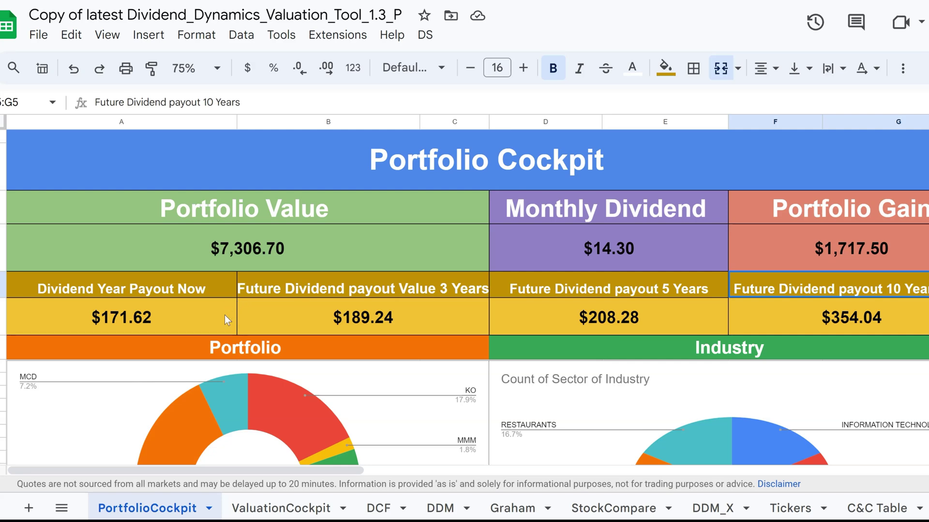
pyautogui.scroll(-3, 225, 315)
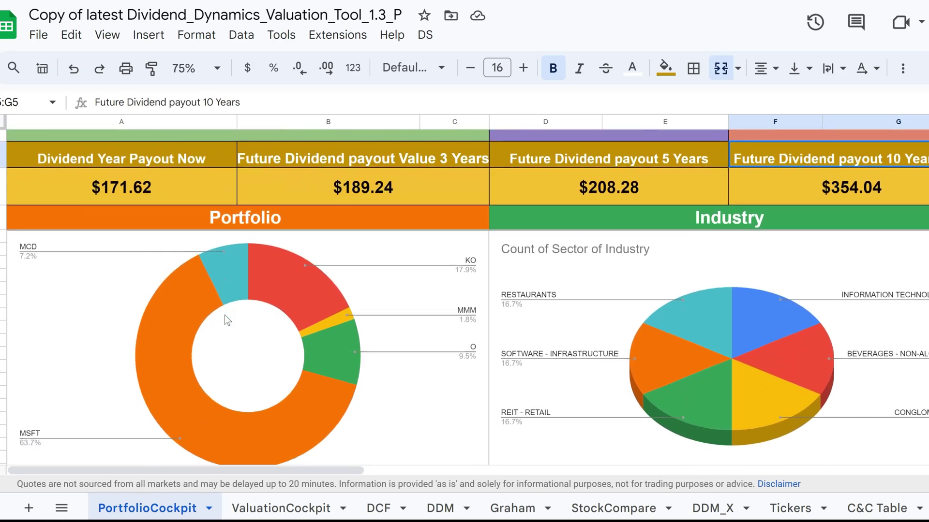
pyautogui.scroll(-6, 224, 315)
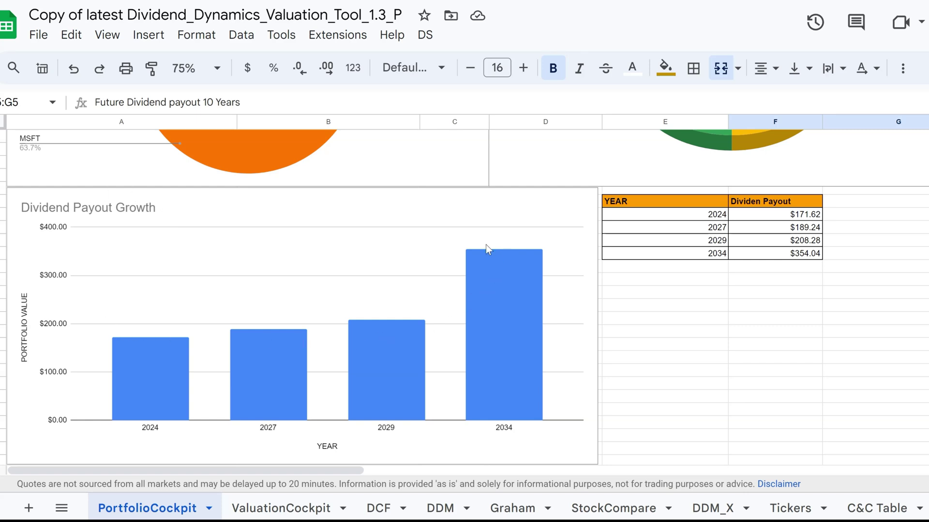
pyautogui.scroll(10, 262, 329)
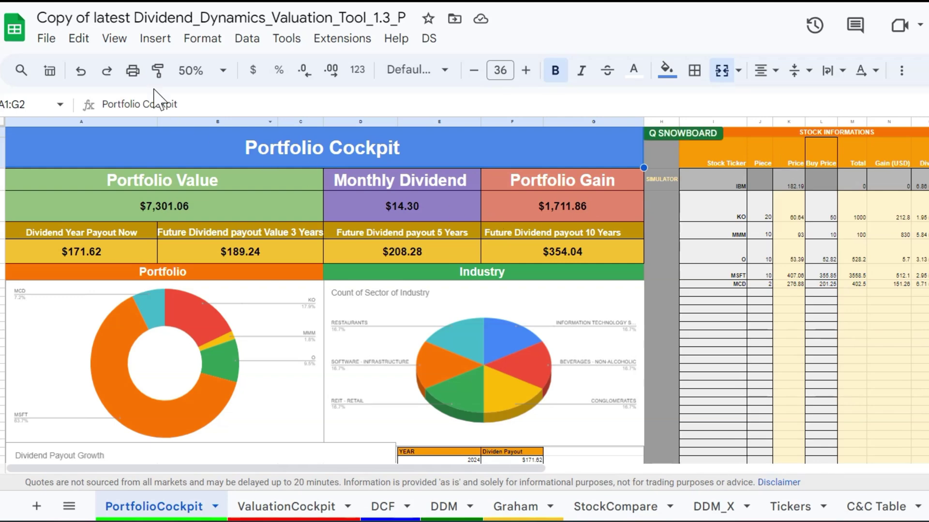
# - Zoom the sheet to 90% and select the STOCK INFORMATIONS block through row 6
pyautogui.click(191, 70)
pyautogui.click(199, 153)
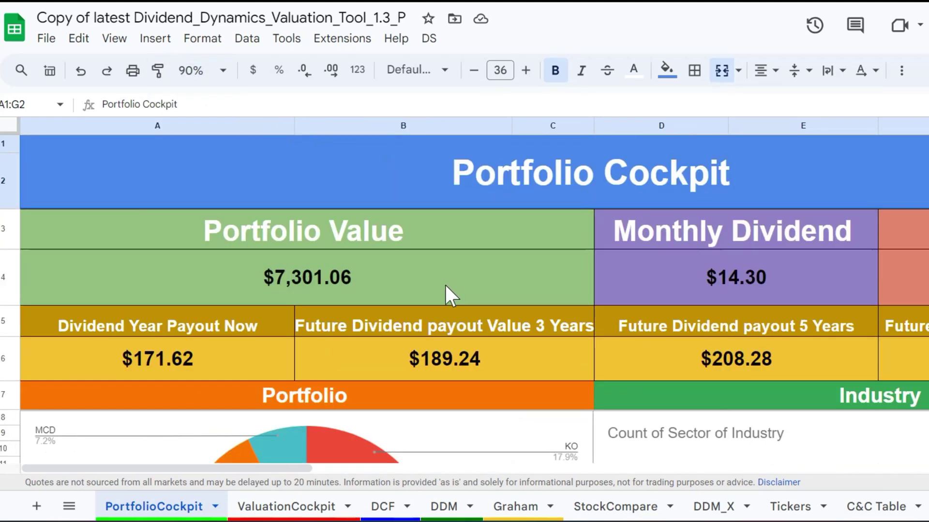
pyautogui.hscroll(10, 507, 312)
pyautogui.scroll(-1, 507, 312)
pyautogui.hscroll(10, 508, 314)
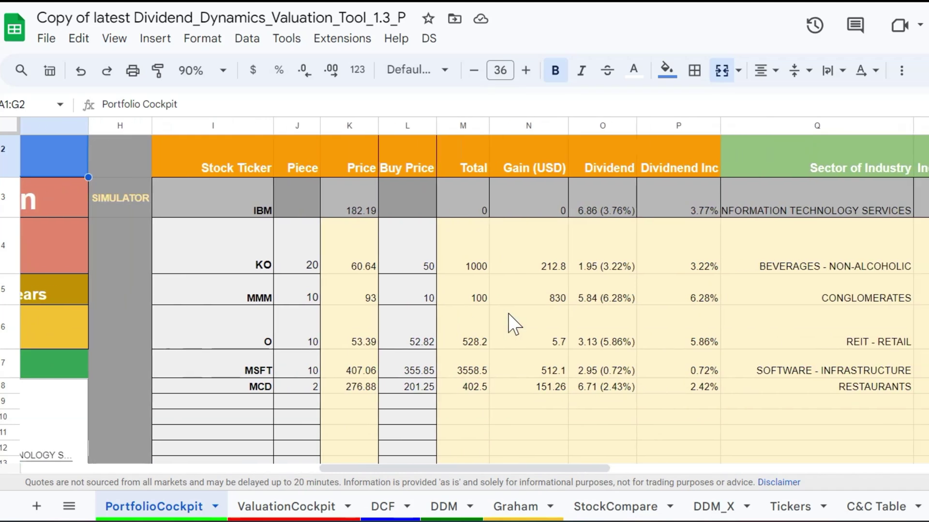
pyautogui.scroll(1, 460, 272)
pyautogui.hscroll(2, 438, 271)
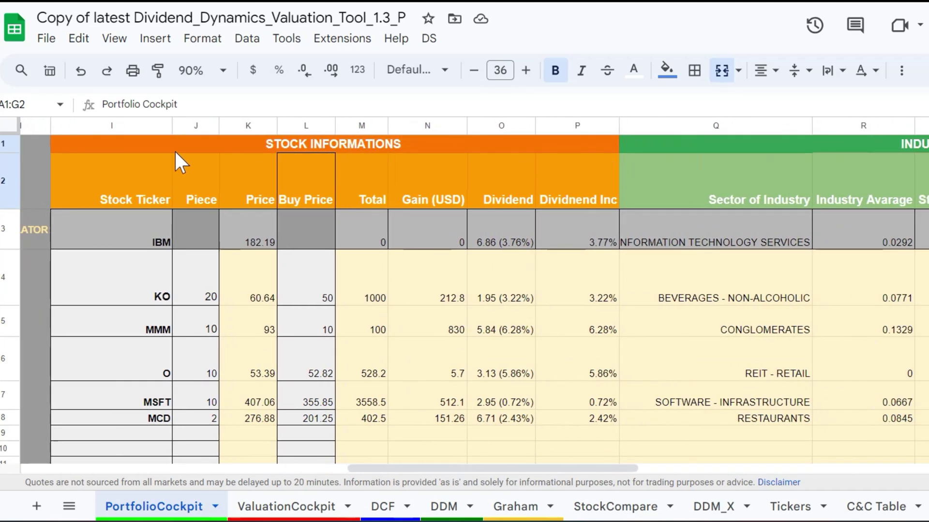
pyautogui.moveTo(150, 145); pyautogui.dragTo(197, 349)
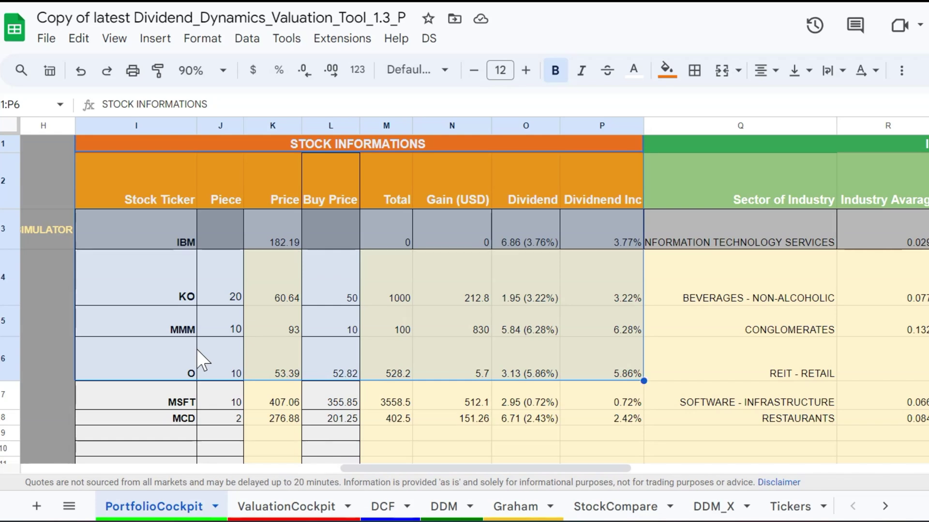
# - Enter KO as a new ticker in the first empty simulator row
pyautogui.click(156, 243)
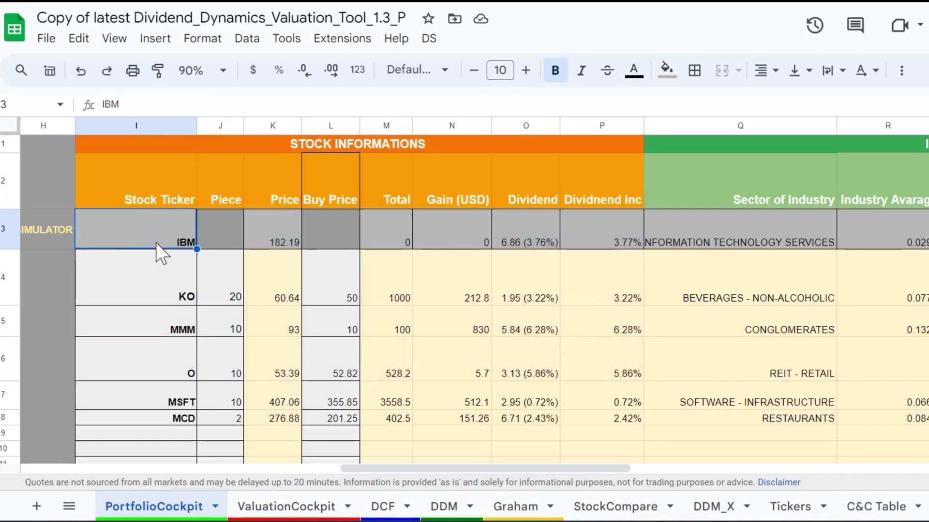
pyautogui.click(177, 433)
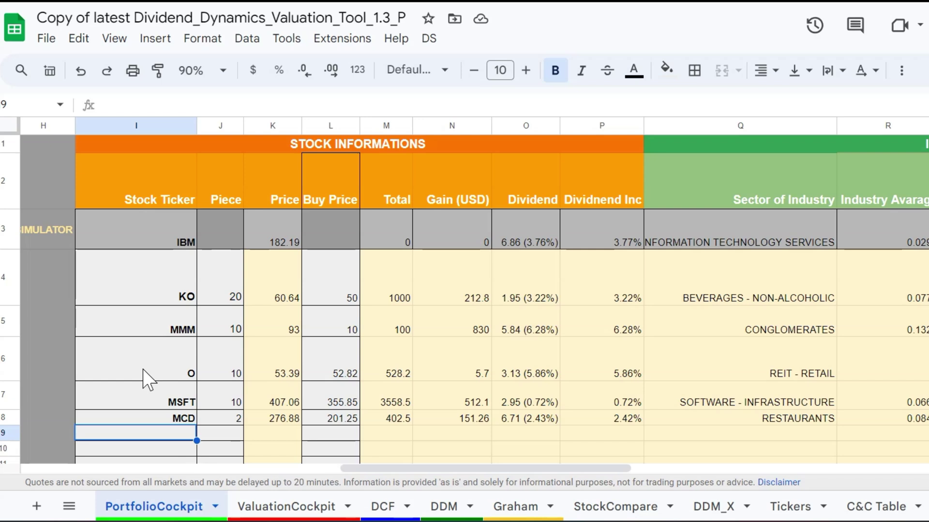
pyautogui.write('KO')
pyautogui.press('Return')
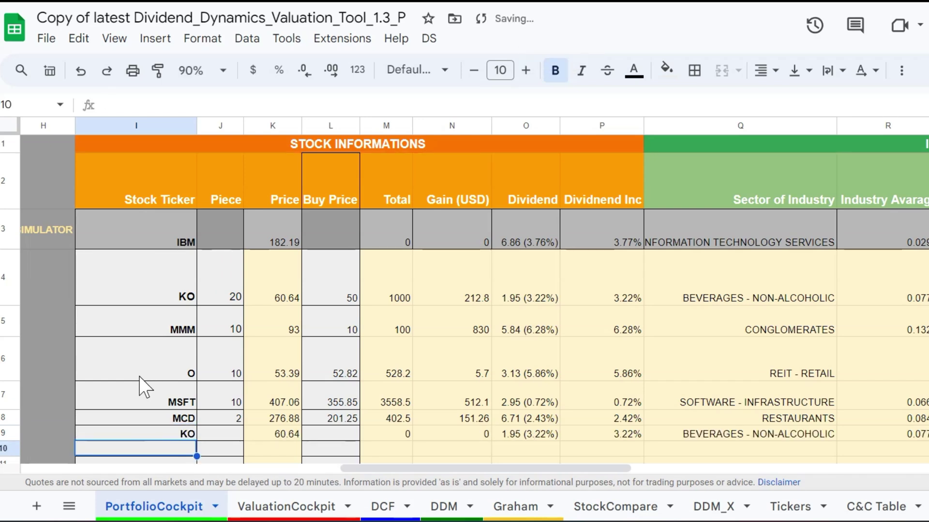
pyautogui.hscroll(-1, 83, 270)
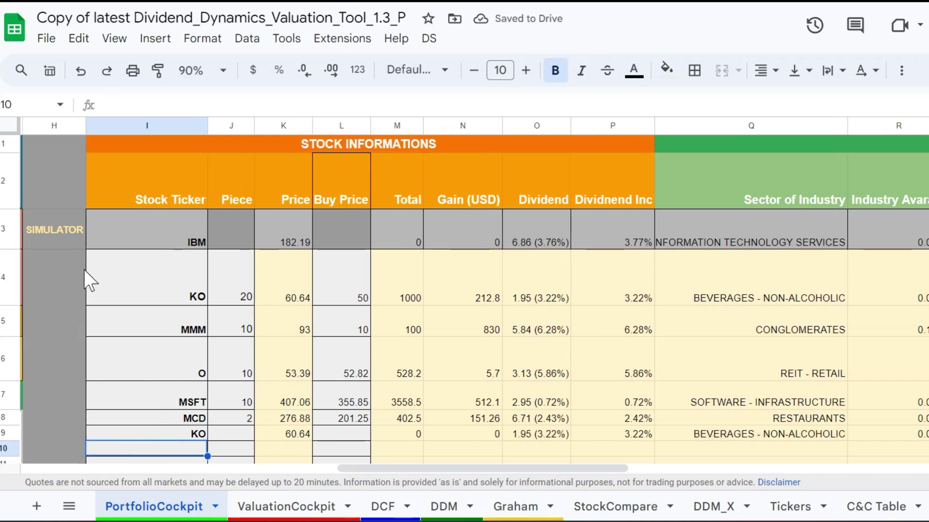
pyautogui.moveTo(77, 228); pyautogui.dragTo(551, 237)
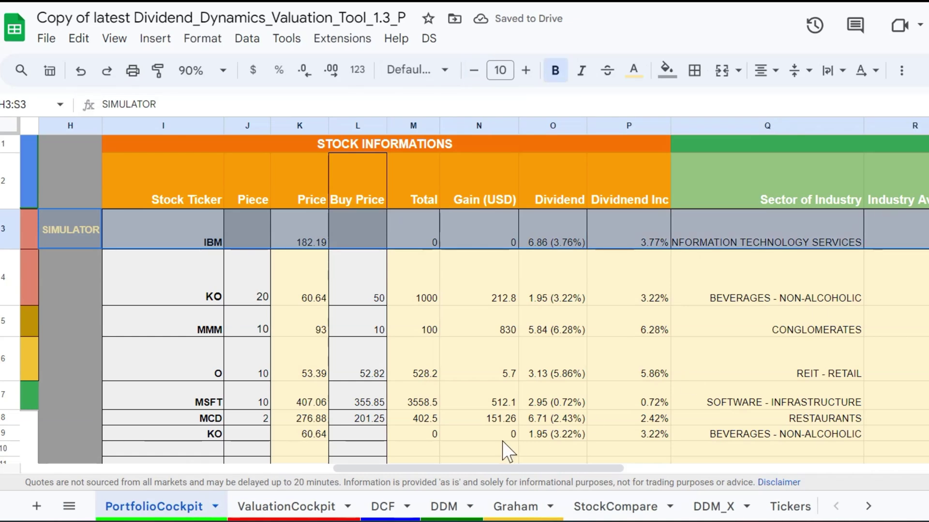
# - Enter 2 as the share count for the new KO row
pyautogui.click(241, 420)
pyautogui.click(238, 439)
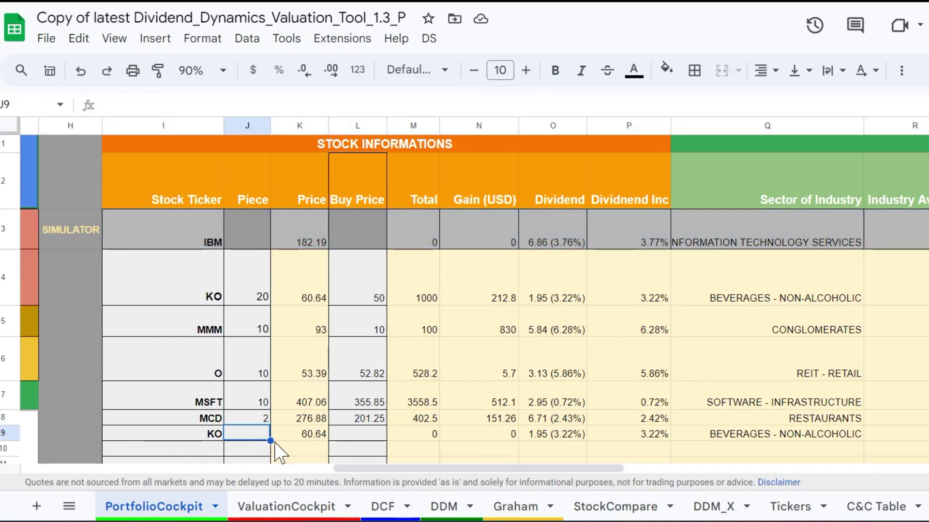
pyautogui.write('2')
pyautogui.press('Tab')
pyautogui.press('Tab')
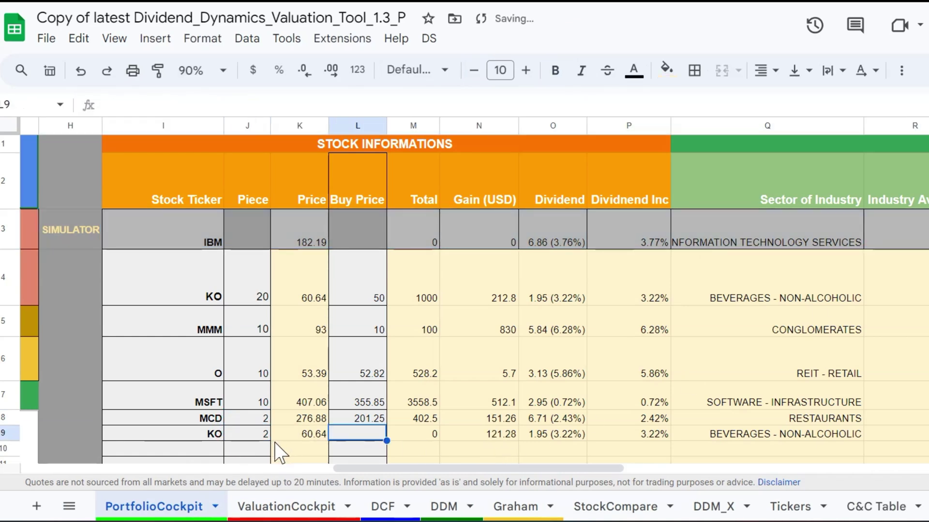
pyautogui.hscroll(5, 279, 452)
pyautogui.hscroll(8, 279, 452)
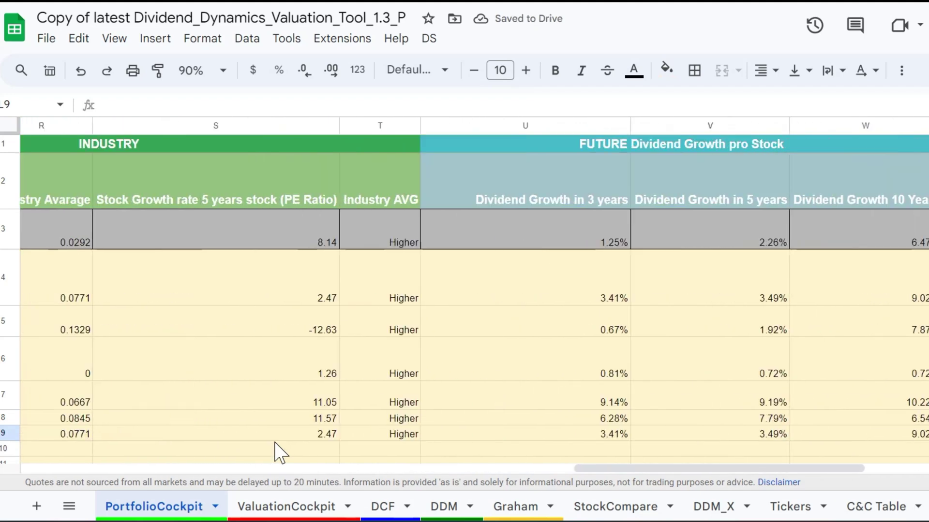
pyautogui.hscroll(-10, 280, 452)
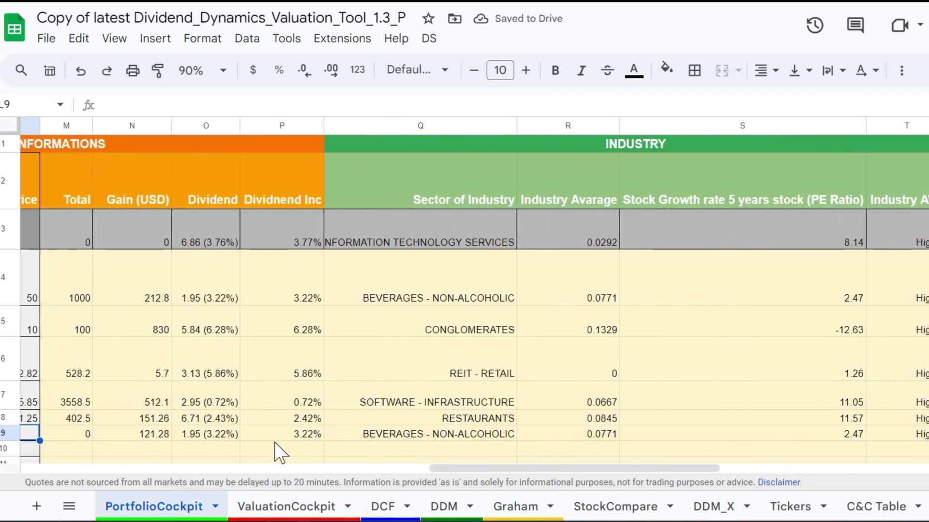
pyautogui.hscroll(-1, 279, 452)
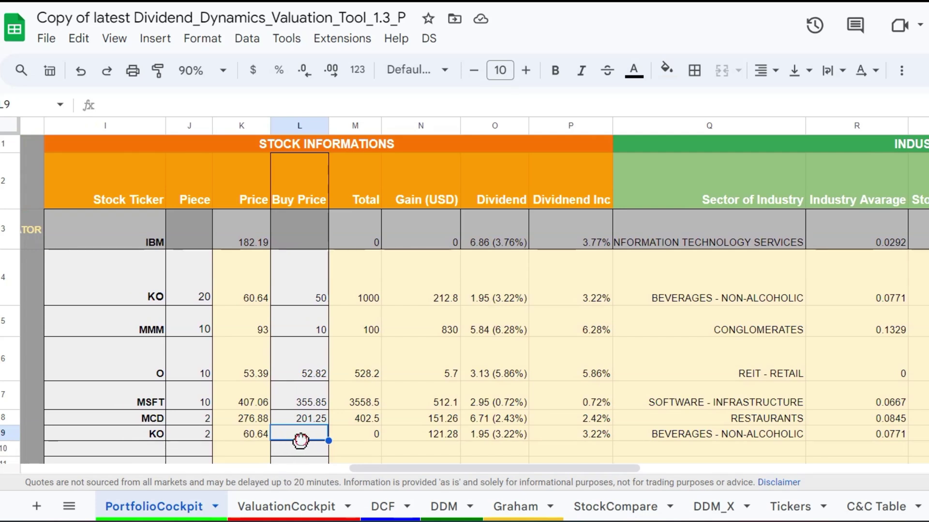
# - Set the KO row's buy price to 55.23
pyautogui.click(193, 437)
pyautogui.click(308, 435)
pyautogui.write('55.23')
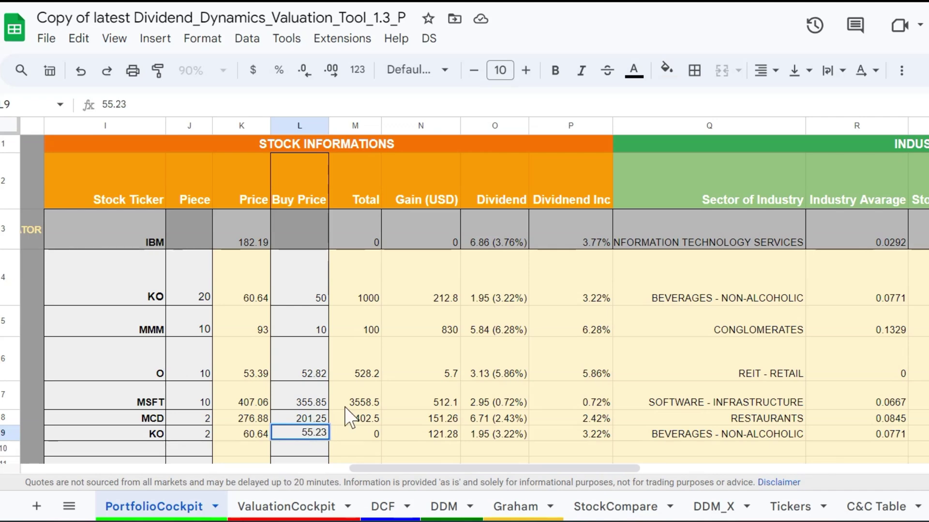
pyautogui.click(356, 401)
pyautogui.hscroll(-5, 105, 230)
pyautogui.click(111, 287)
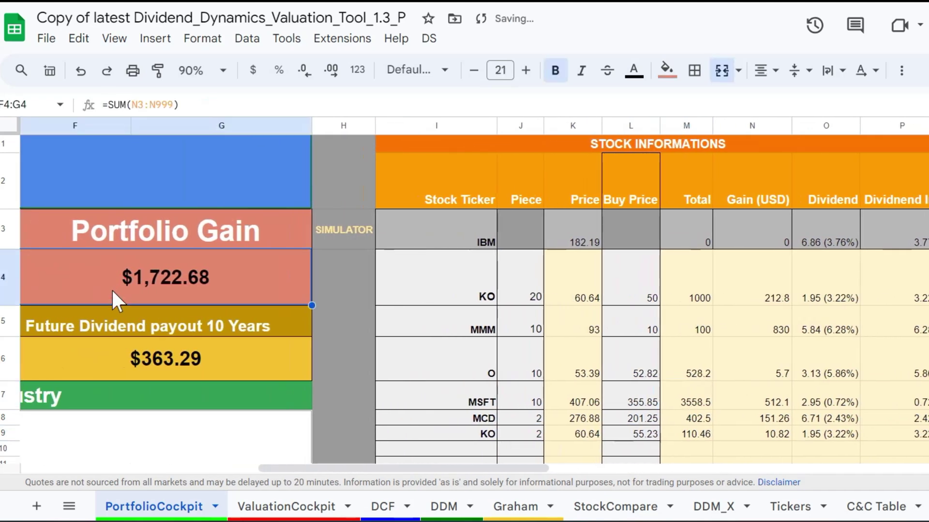
pyautogui.hscroll(3, 498, 323)
pyautogui.hscroll(3, 497, 323)
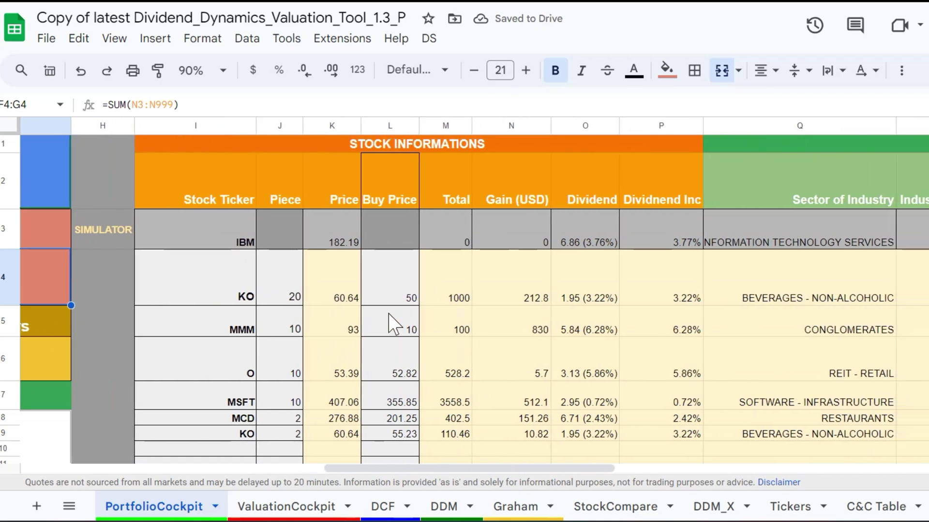
pyautogui.moveTo(269, 244); pyautogui.dragTo(277, 340)
pyautogui.click(524, 216)
pyautogui.moveTo(538, 303); pyautogui.dragTo(554, 453)
pyautogui.moveTo(597, 239); pyautogui.dragTo(612, 448)
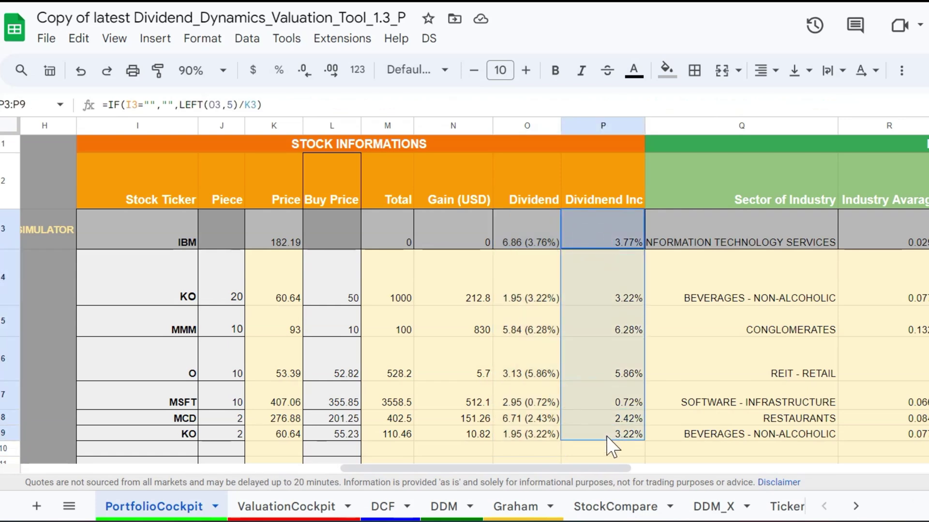
pyautogui.click(599, 409)
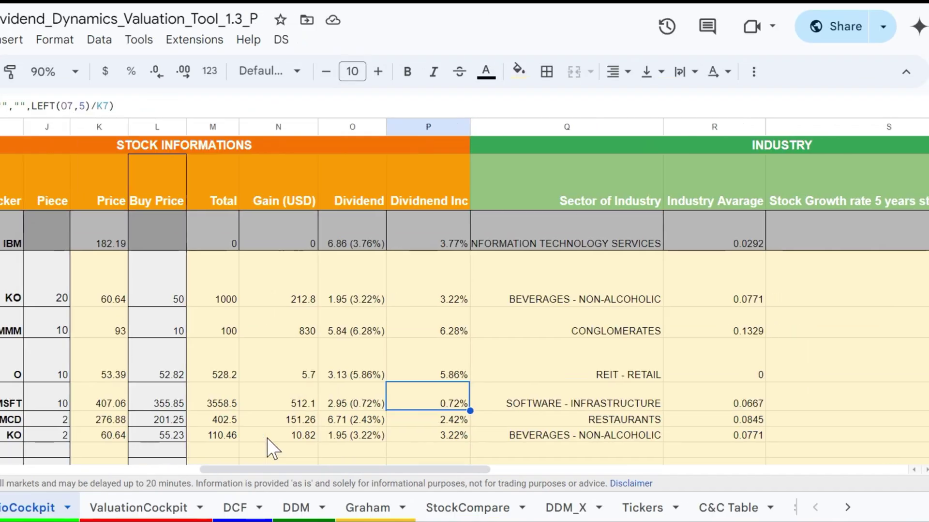
pyautogui.hscroll(5, 464, 295)
pyautogui.click(607, 150)
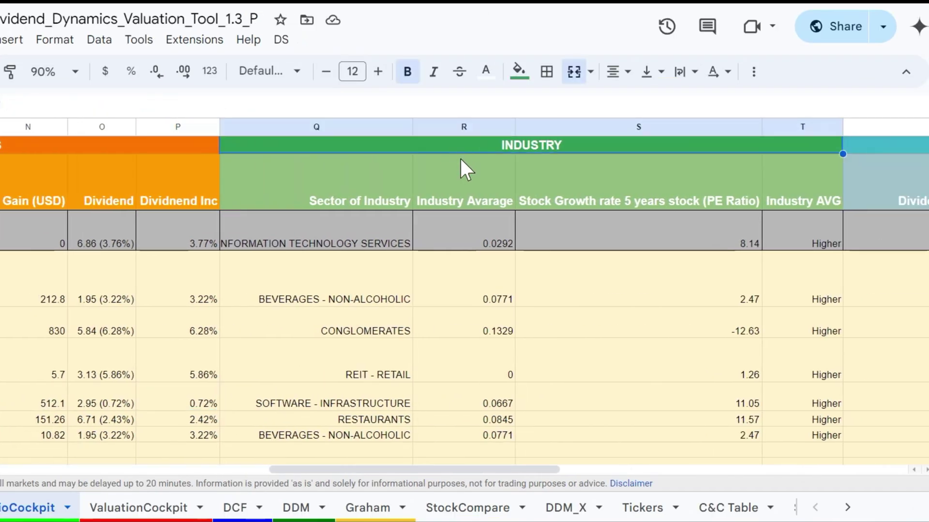
pyautogui.moveTo(381, 199); pyautogui.dragTo(797, 190)
pyautogui.click(796, 191)
pyautogui.moveTo(812, 237); pyautogui.dragTo(822, 460)
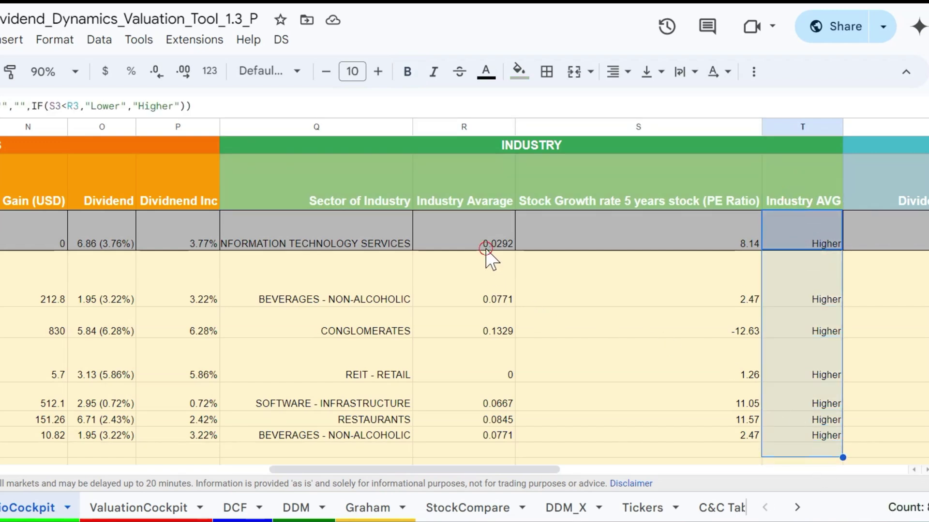
pyautogui.moveTo(492, 245); pyautogui.dragTo(515, 445)
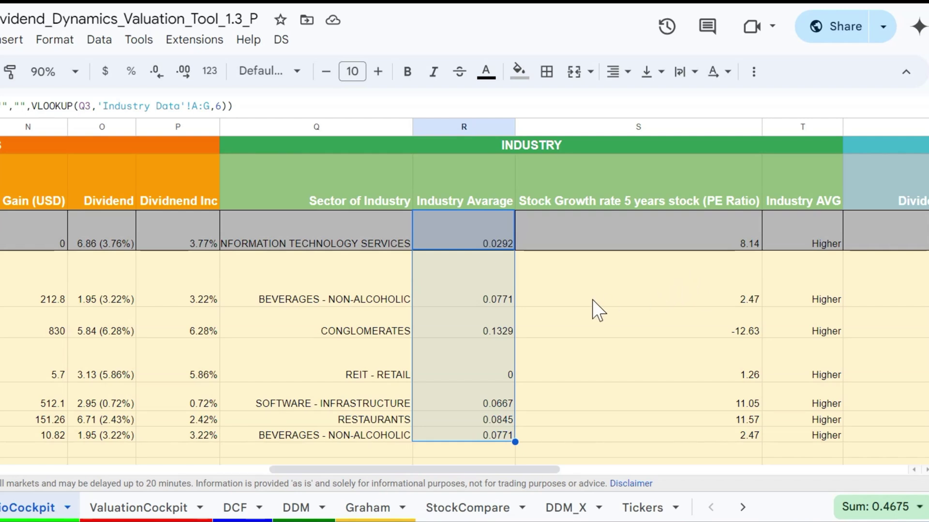
pyautogui.hscroll(10, 592, 299)
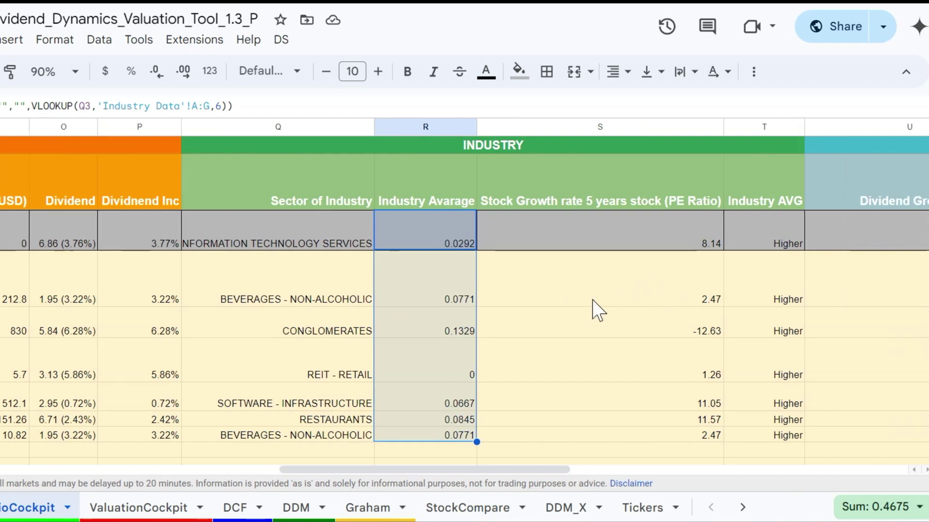
pyautogui.hscroll(-1, 585, 242)
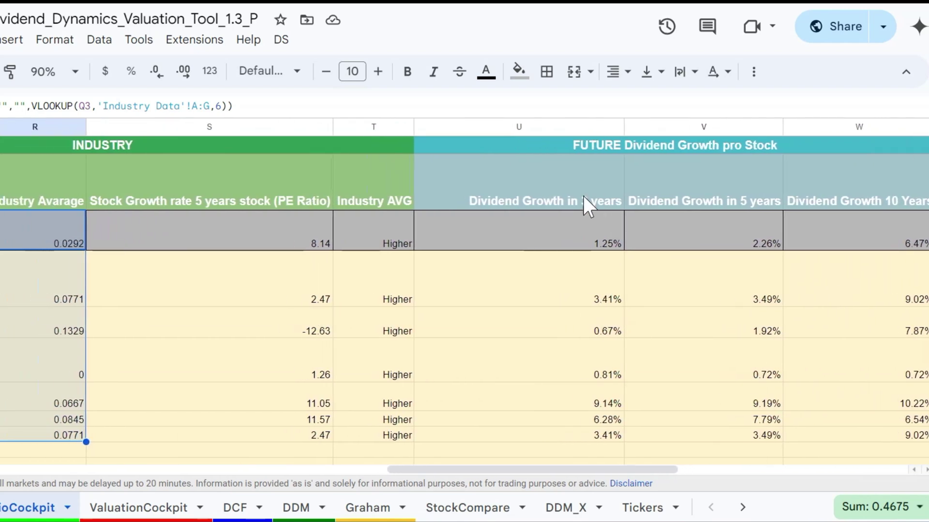
pyautogui.click(582, 196)
pyautogui.hscroll(4, 605, 442)
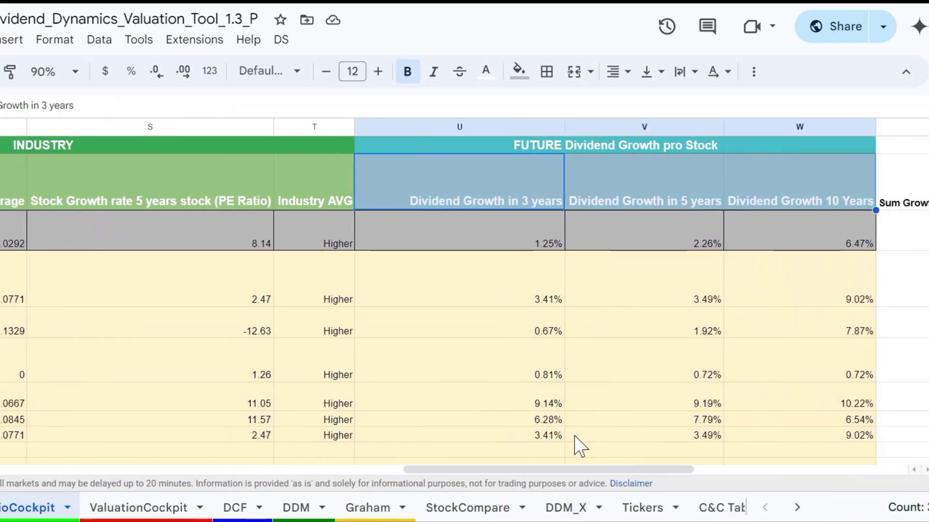
pyautogui.moveTo(457, 437); pyautogui.dragTo(684, 442)
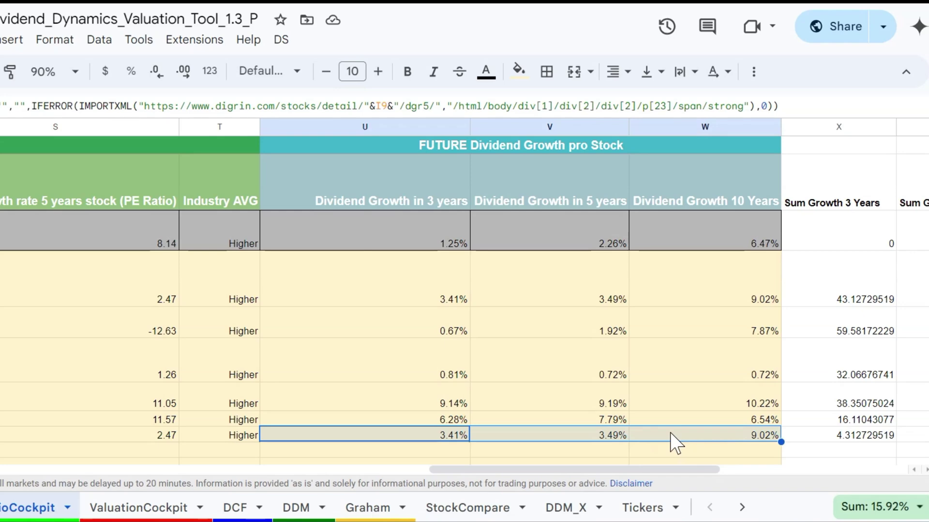
pyautogui.hscroll(4, 668, 441)
pyautogui.hscroll(-20, 576, 421)
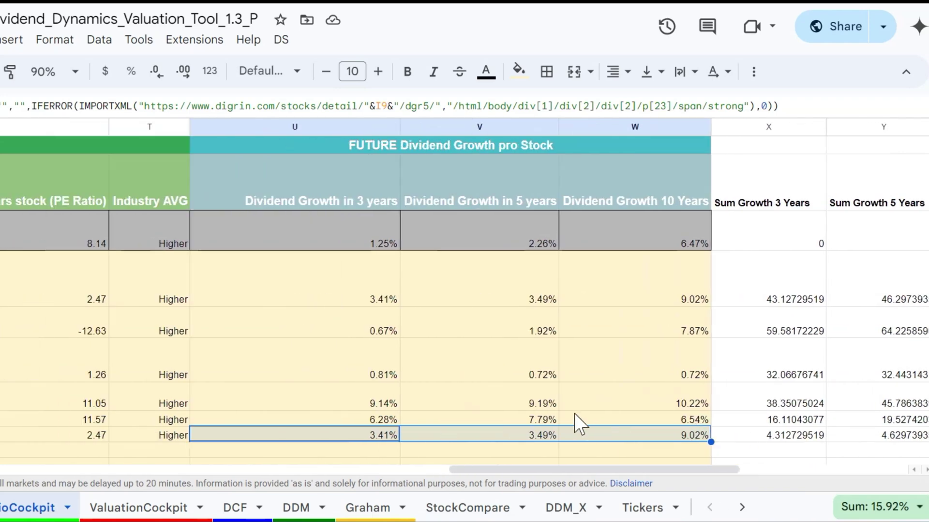
pyautogui.hscroll(-15, 346, 351)
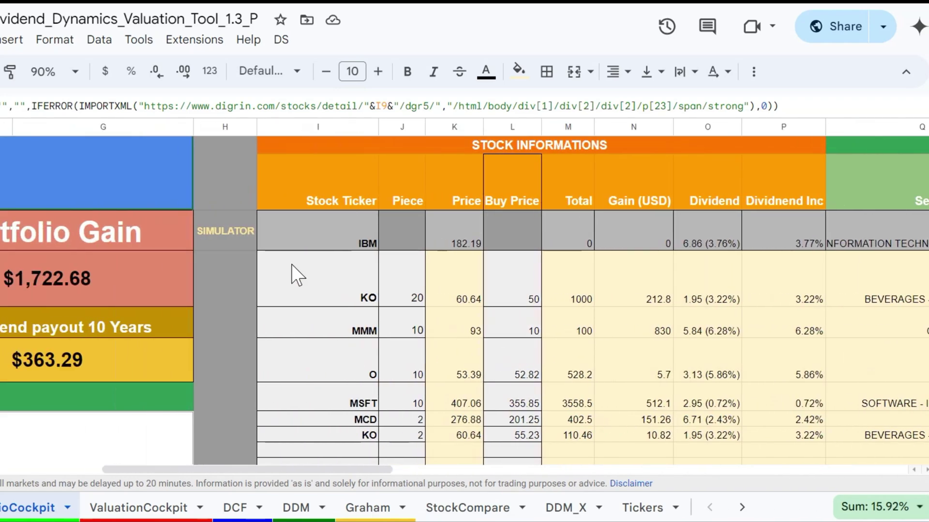
pyautogui.moveTo(241, 235); pyautogui.dragTo(831, 247)
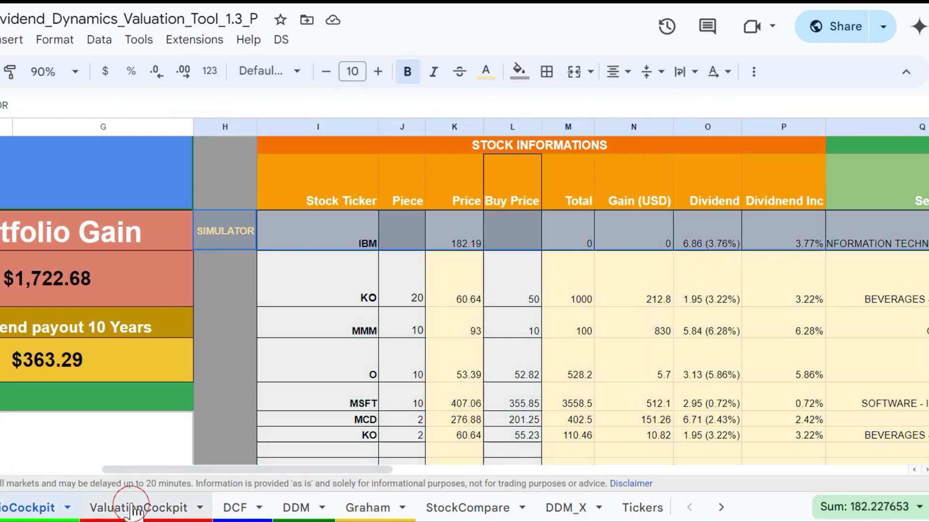
# - Reselect IBM in the ValuationCockpit A3 dropdown and check the IBM simulator row
pyautogui.click(137, 507)
pyautogui.click(187, 210)
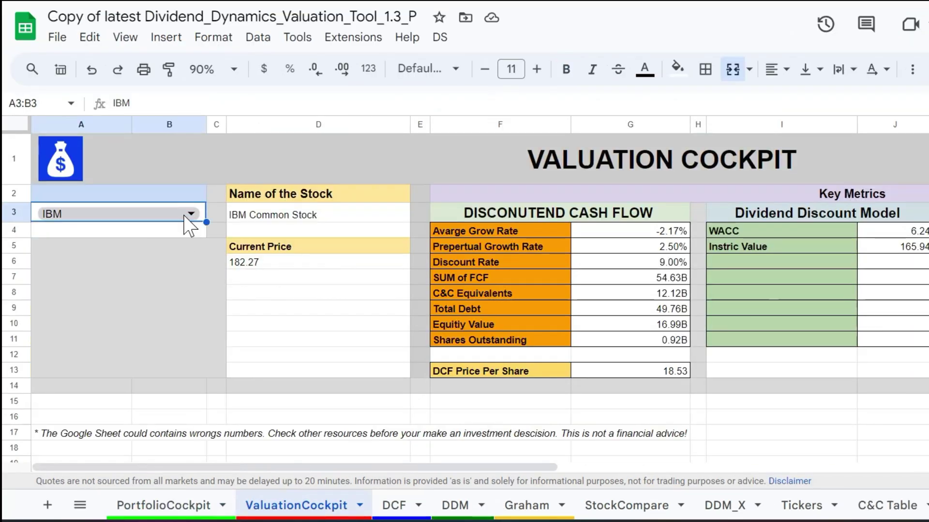
pyautogui.doubleClick(185, 213)
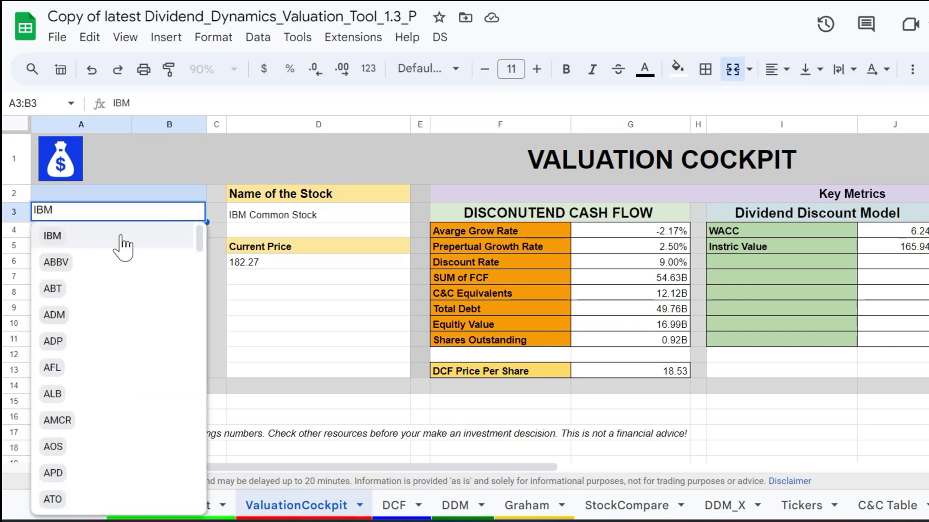
pyautogui.click(121, 235)
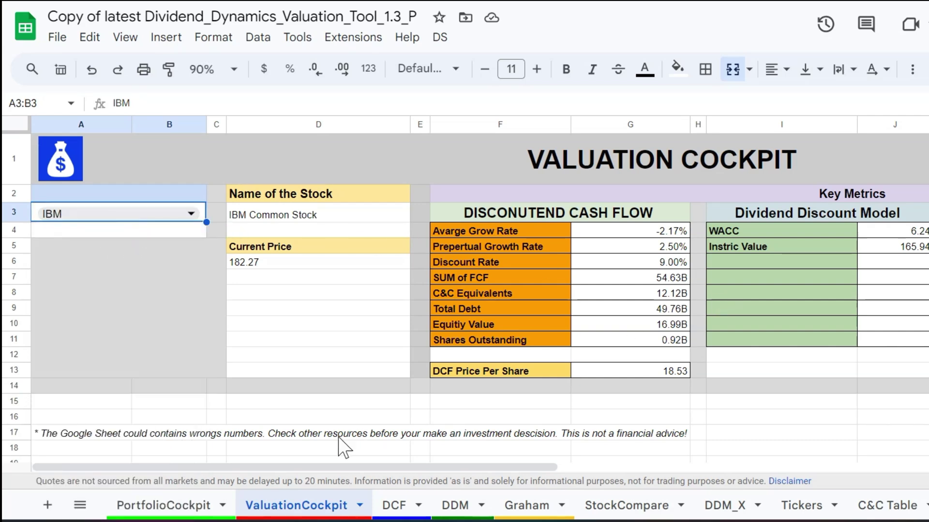
pyautogui.click(181, 505)
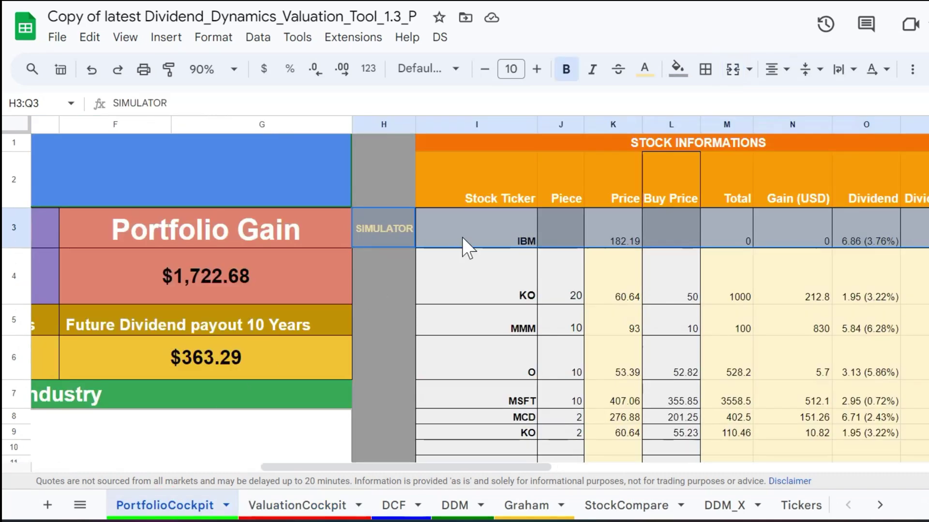
pyautogui.click(472, 230)
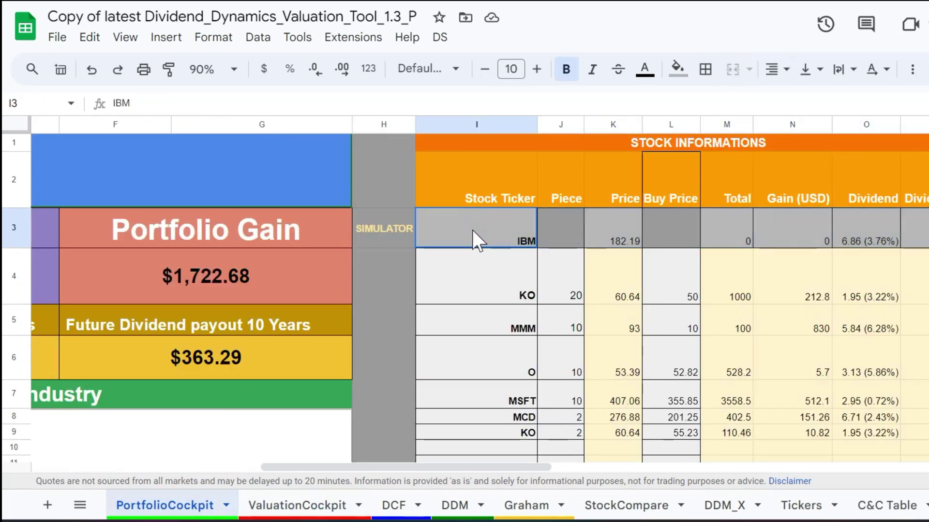
# - Page through IBM's DCF, DDM and Graham valuation sheets
pyautogui.click(392, 506)
pyautogui.click(460, 506)
pyautogui.click(517, 505)
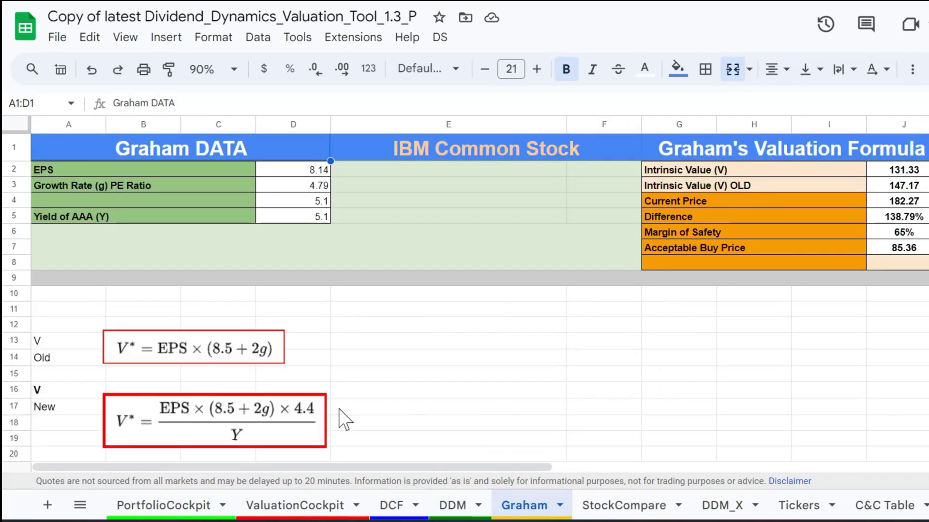
pyautogui.click(170, 505)
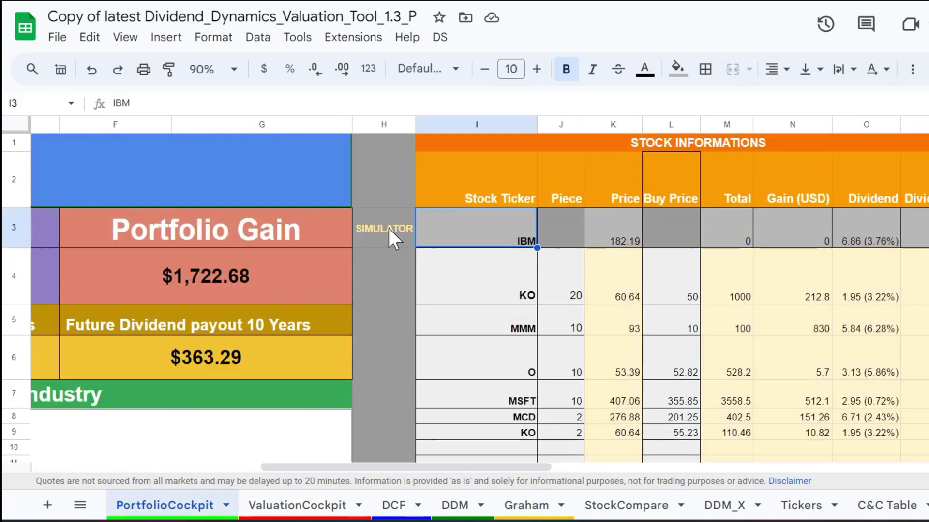
pyautogui.moveTo(476, 233); pyautogui.dragTo(635, 242)
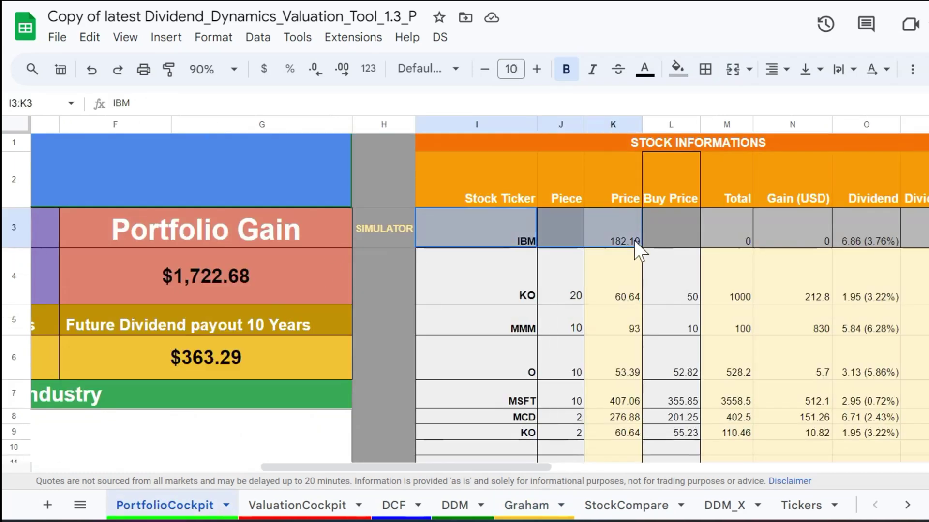
pyautogui.hscroll(5, 639, 245)
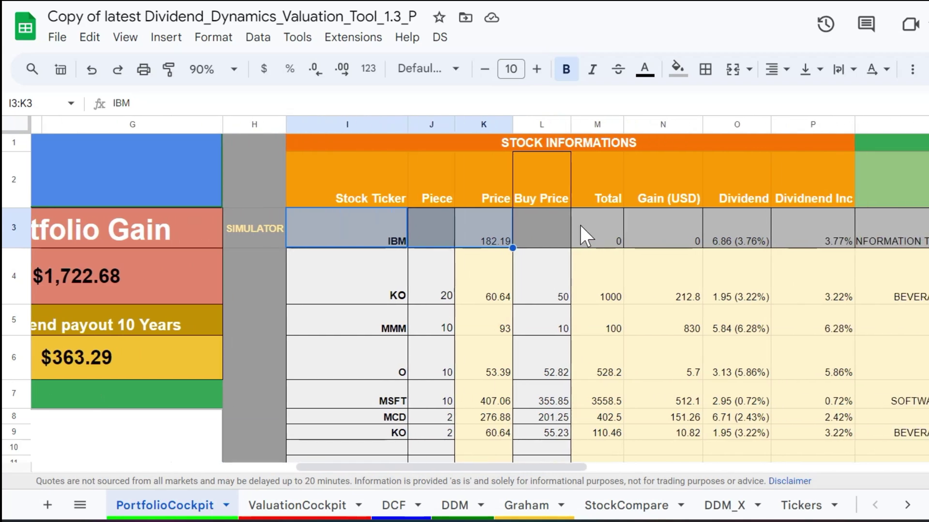
pyautogui.click(651, 232)
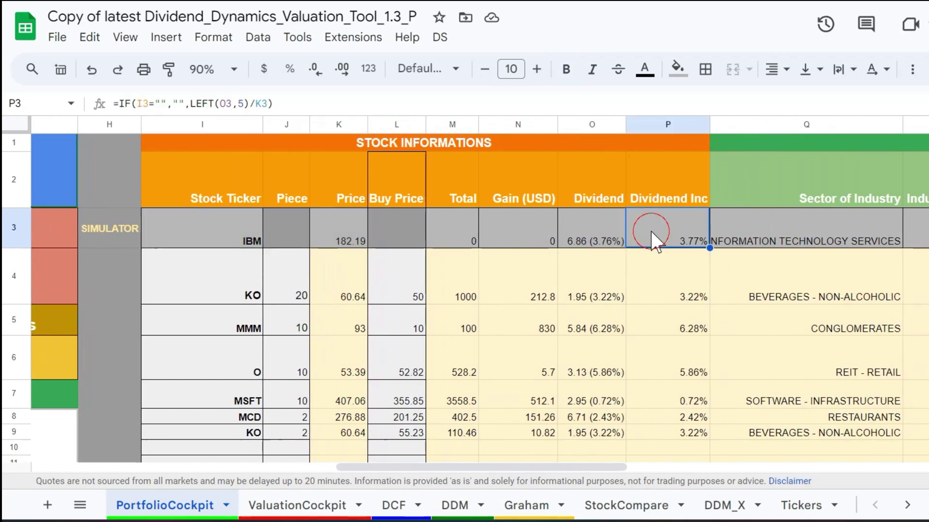
pyautogui.click(561, 233)
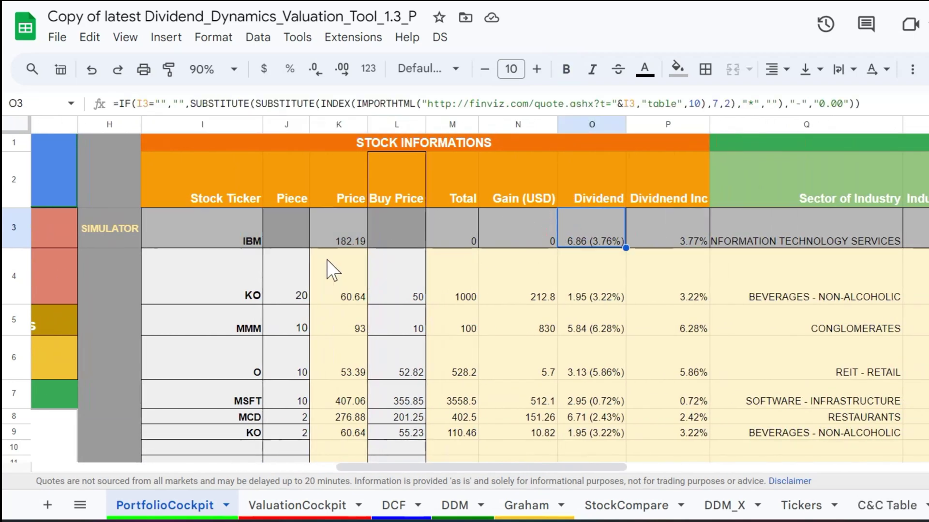
pyautogui.click(297, 232)
pyautogui.write('2')
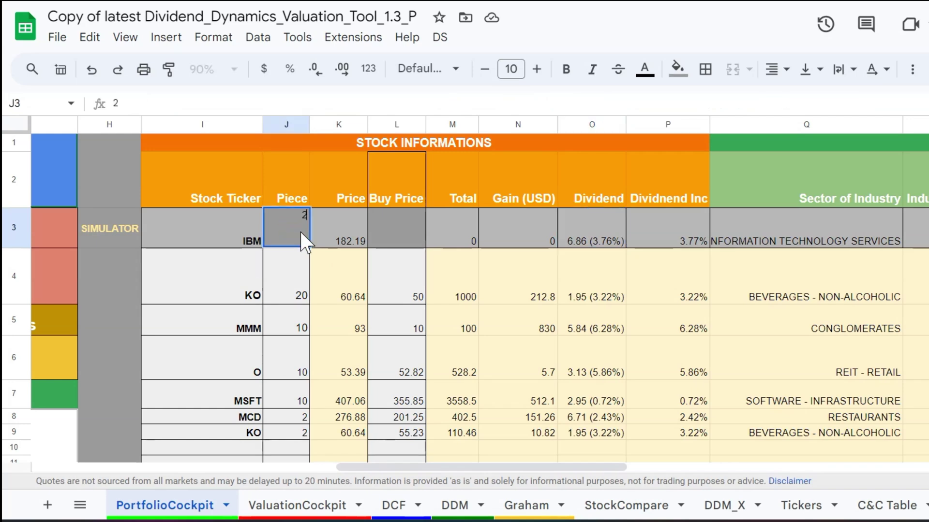
pyautogui.press('Tab')
pyautogui.press('Left')
pyautogui.press('Left')
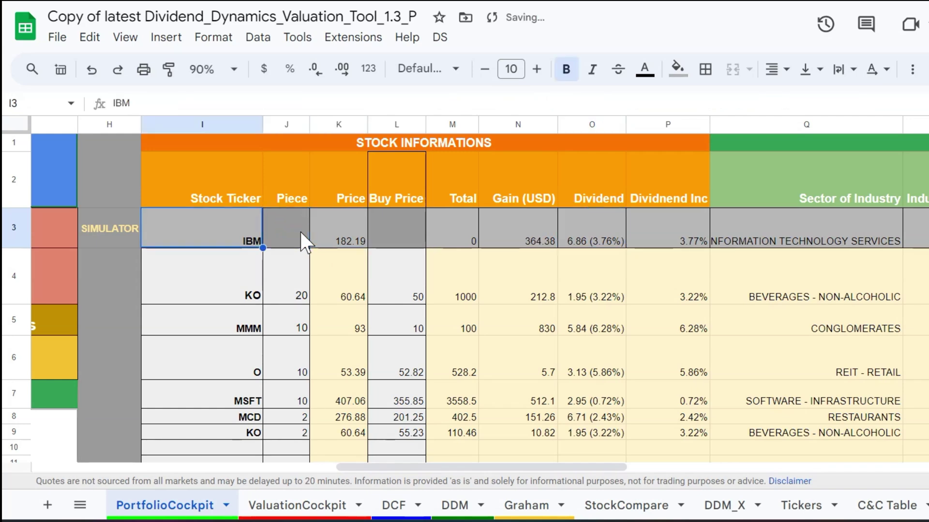
pyautogui.press('Delete')
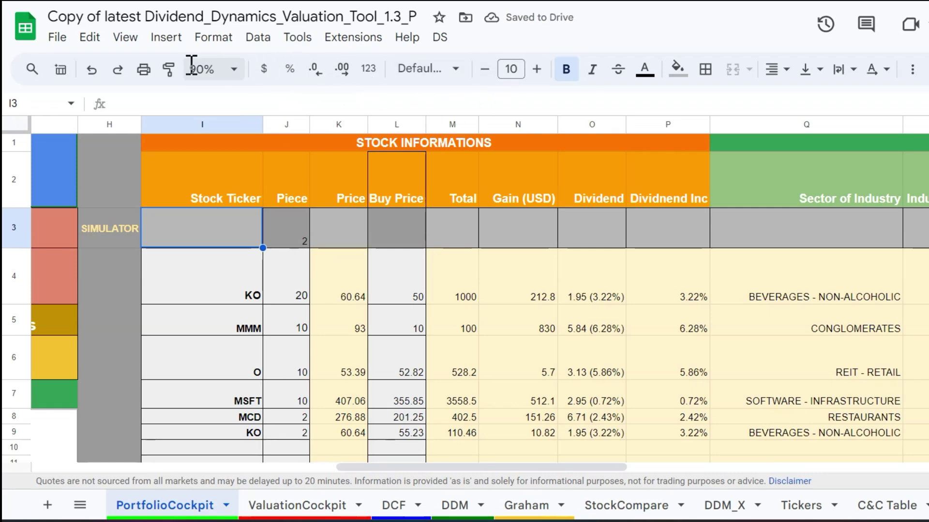
# - Undo to restore IBM in the simulator row, then scroll down to the portfolio charts
pyautogui.click(92, 70)
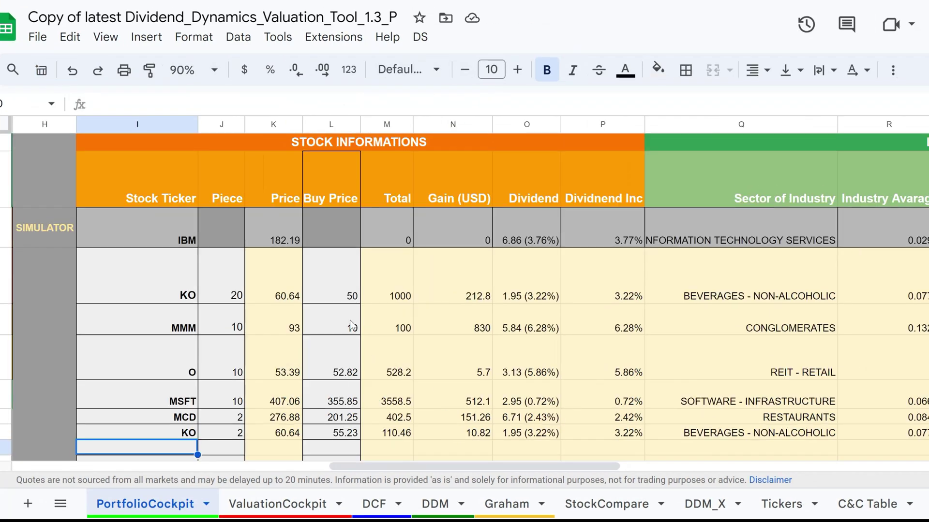
pyautogui.hscroll(-10, 312, 254)
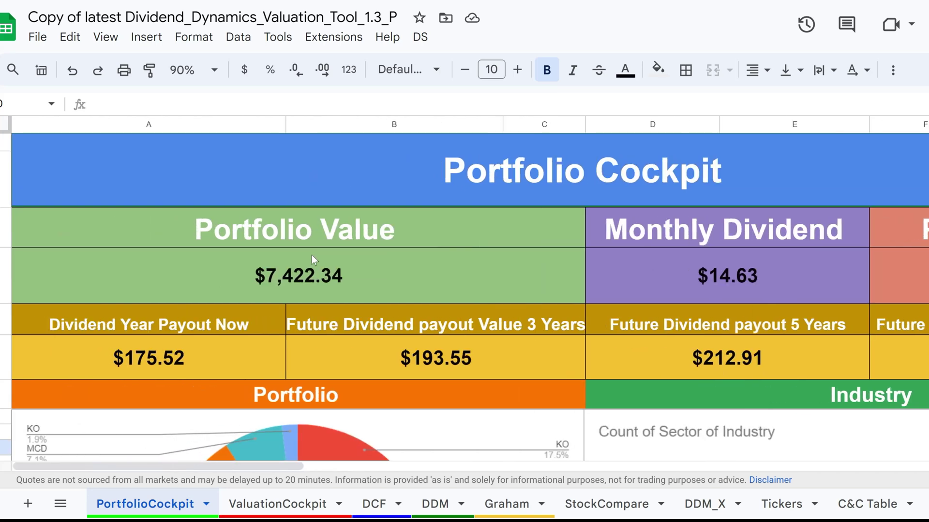
pyautogui.scroll(-2, 312, 254)
pyautogui.scroll(-3, 312, 254)
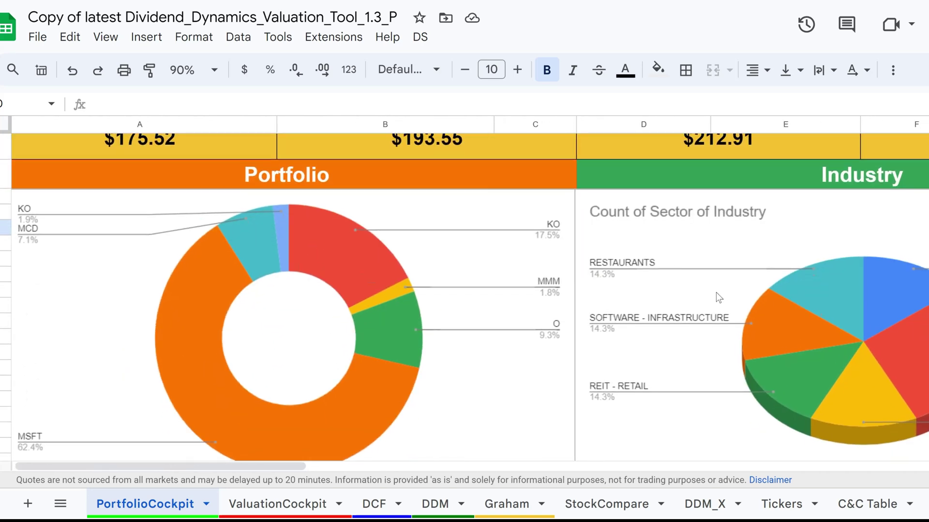
pyautogui.scroll(-1, 718, 296)
pyautogui.scroll(-7, 716, 292)
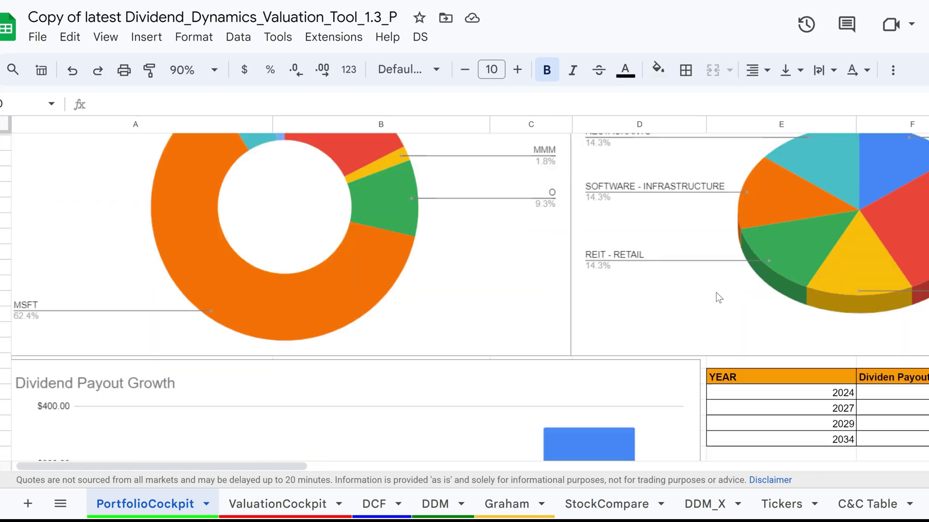
# - Scroll through the industry charts and the dividend payout table
pyautogui.scroll(7, 478, 289)
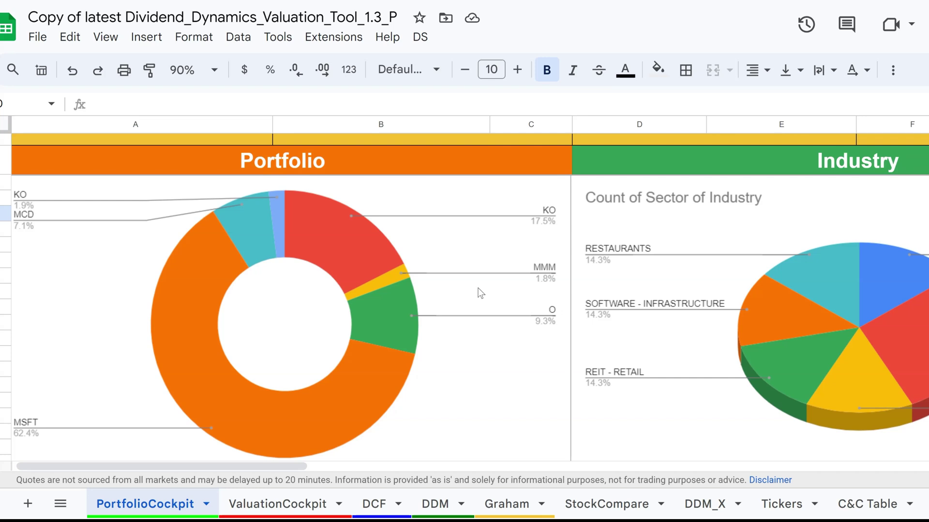
pyautogui.scroll(-1, 479, 293)
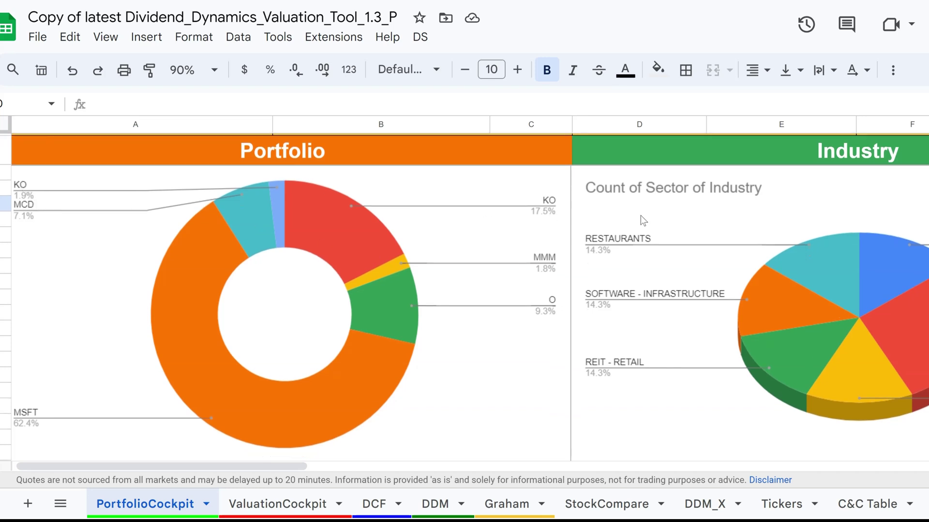
pyautogui.hscroll(8, 639, 218)
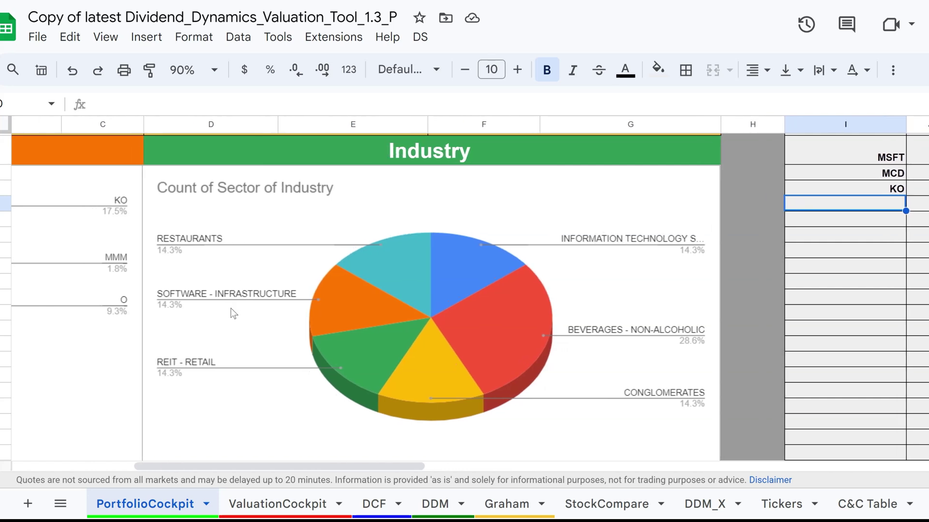
pyautogui.scroll(-3, 439, 402)
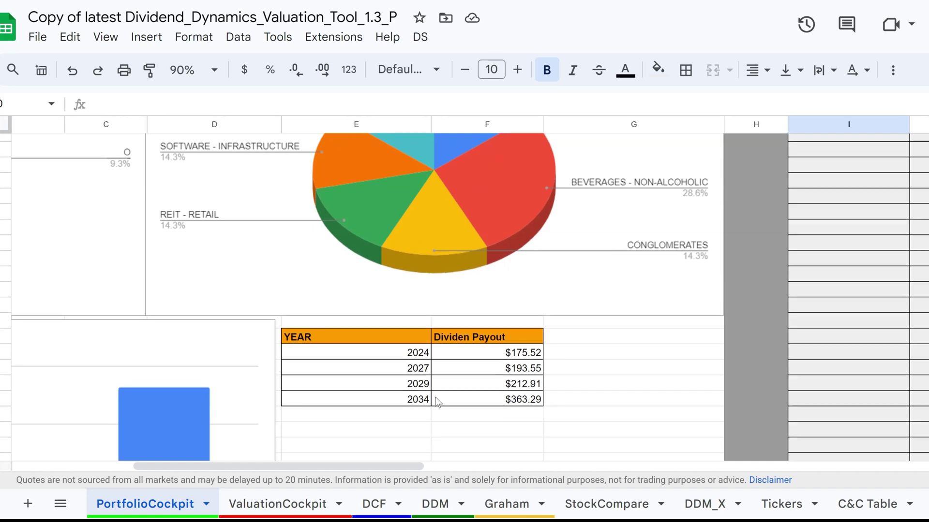
pyautogui.hscroll(-8, 423, 393)
pyautogui.scroll(-3, 422, 392)
pyautogui.scroll(-2, 421, 390)
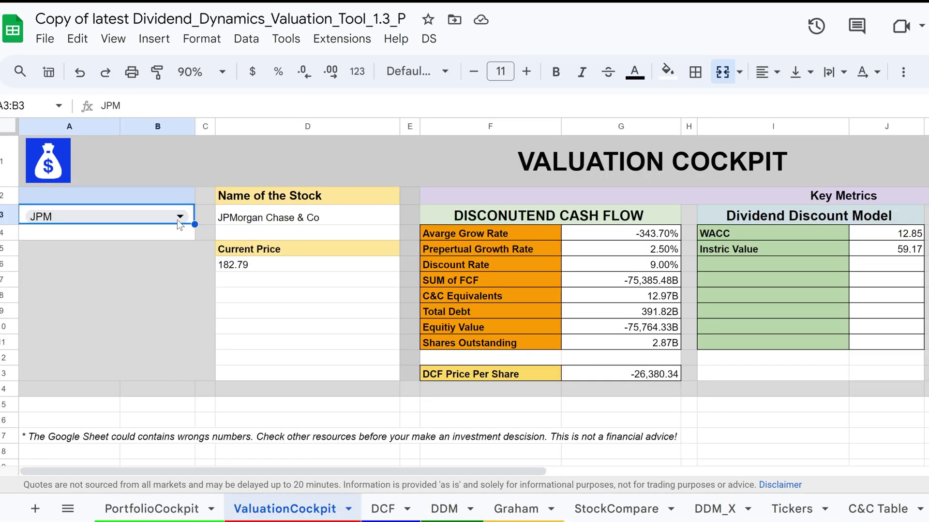
# - Choose IBM from the A3 ticker dropdown in place of JPM
pyautogui.click(181, 215)
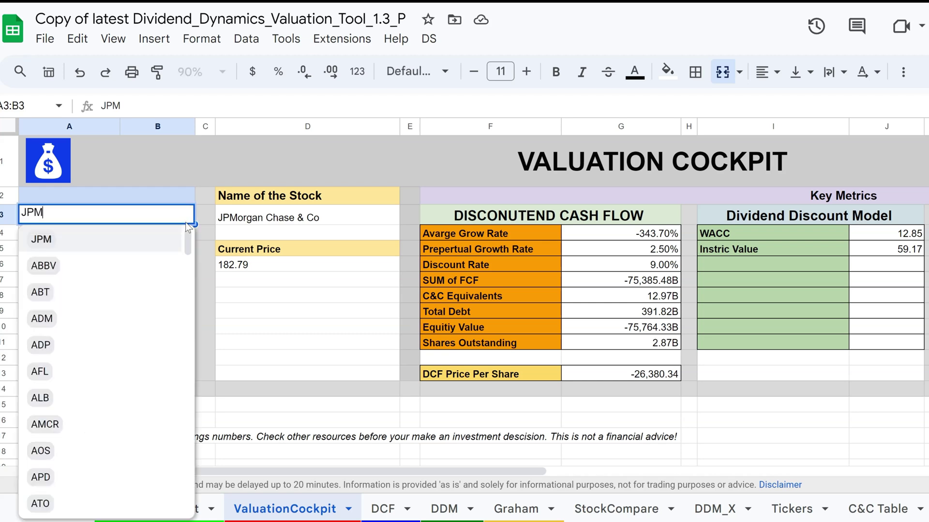
pyautogui.scroll(-6, 118, 344)
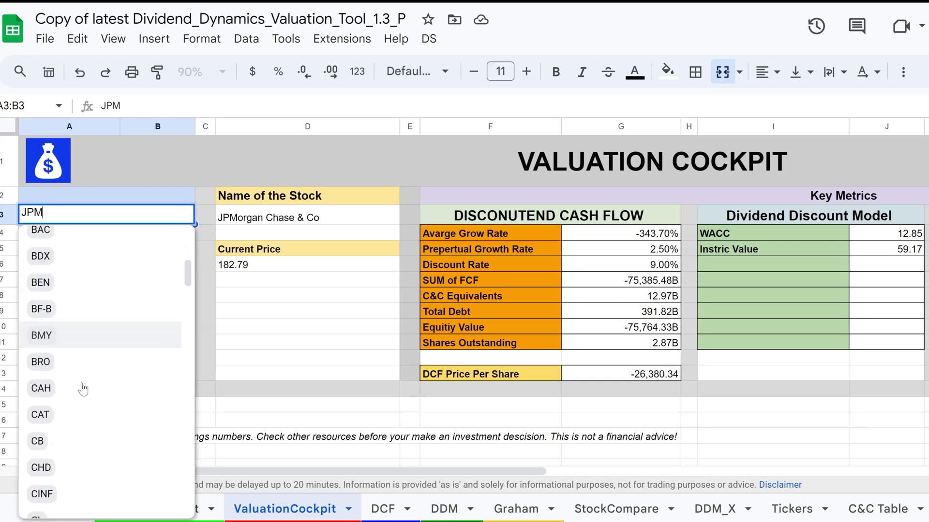
pyautogui.scroll(-10, 77, 417)
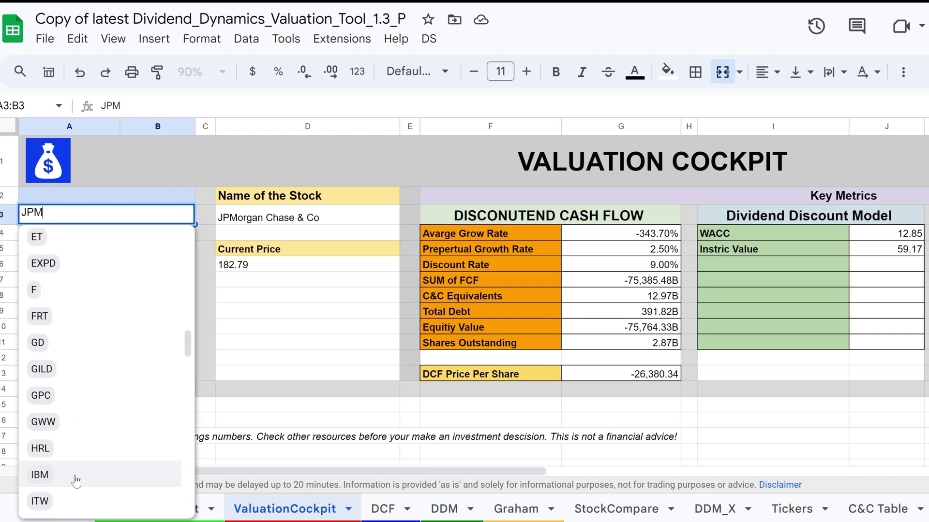
pyautogui.click(144, 464)
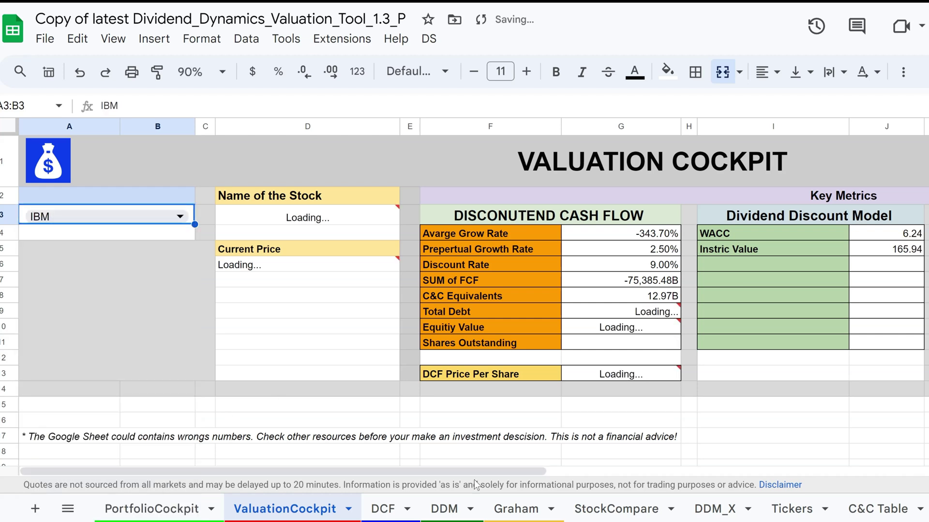
# - Look over the VYM and AAPL entries on the Tickers sheet, then return to ValuationCockpit
pyautogui.click(786, 509)
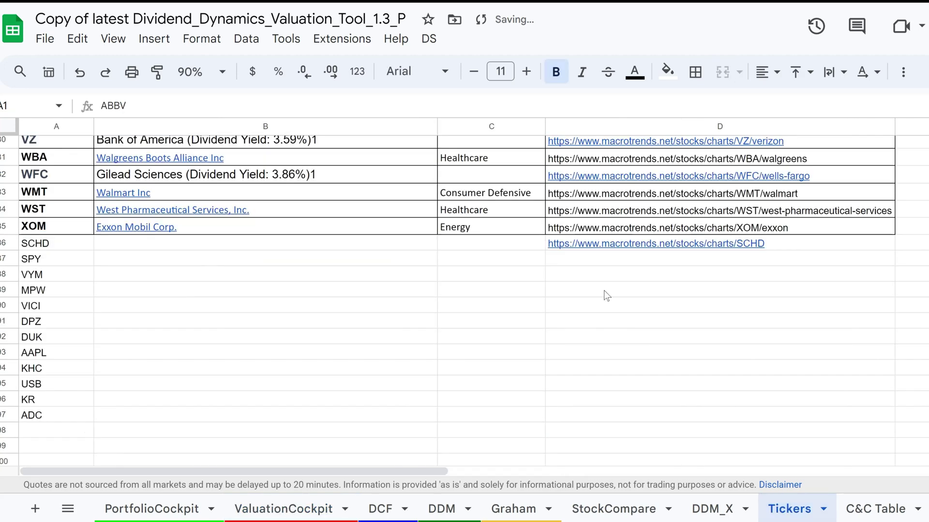
pyautogui.click(54, 274)
pyautogui.click(39, 354)
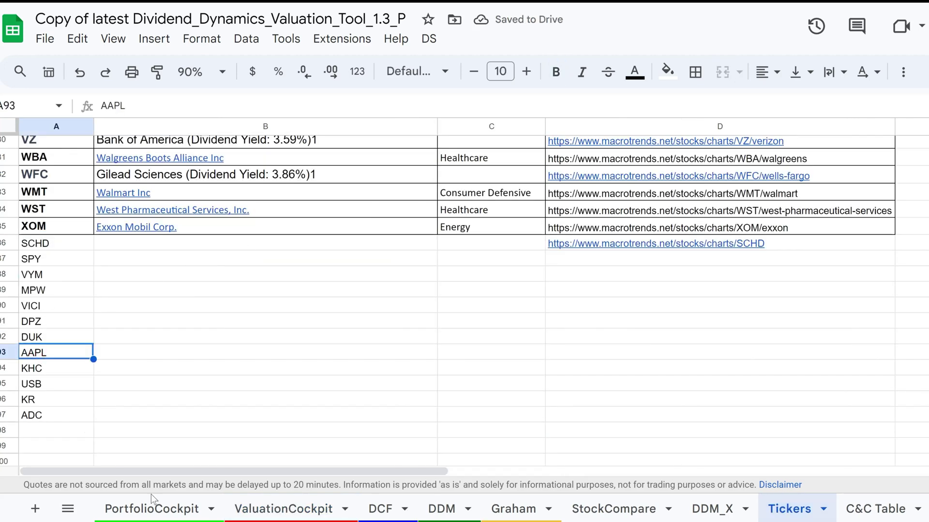
pyautogui.click(310, 509)
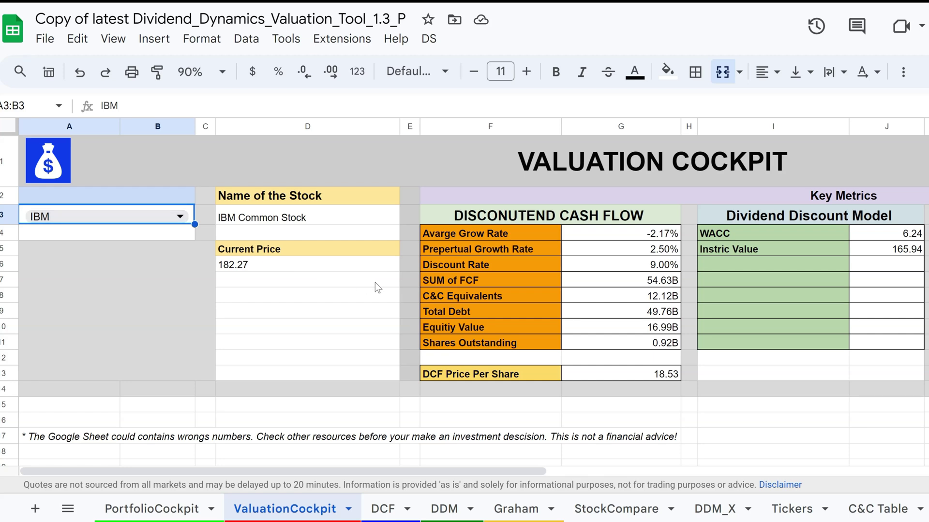
pyautogui.hscroll(5, 375, 282)
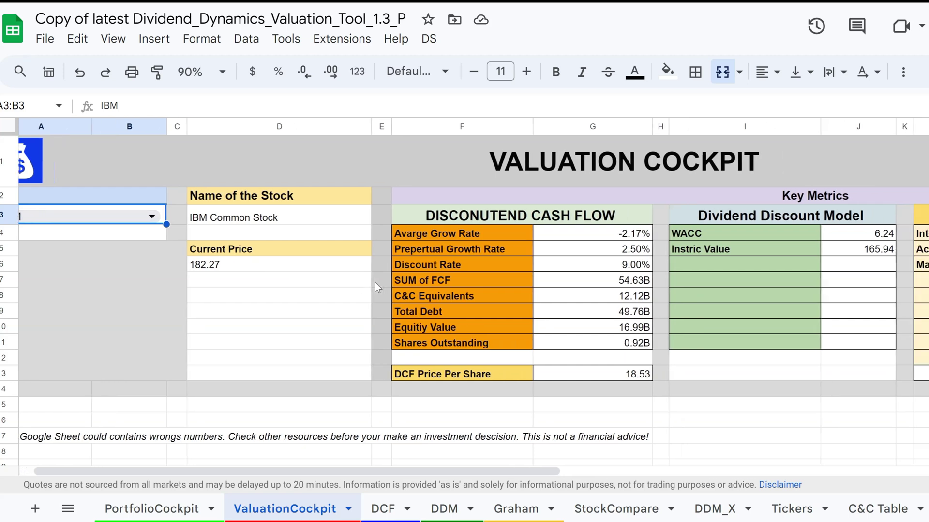
pyautogui.hscroll(1, 375, 283)
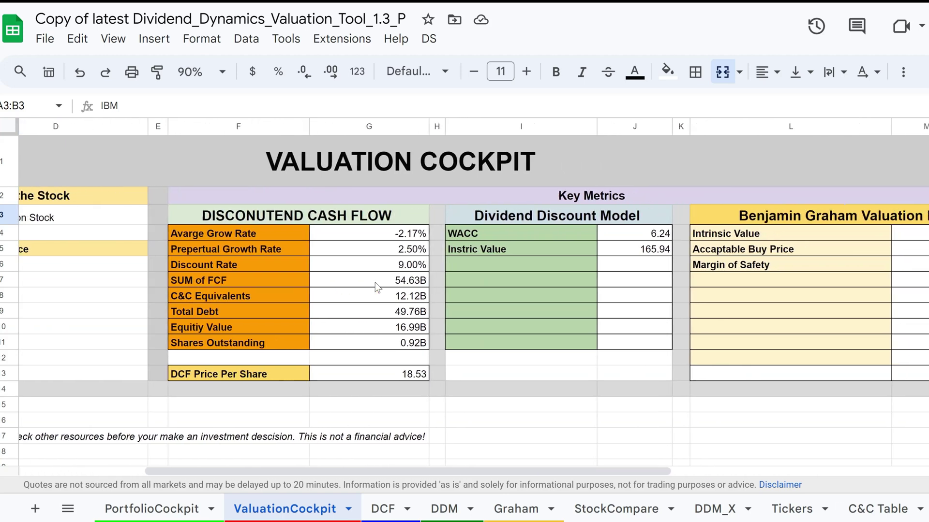
pyautogui.hscroll(2, 376, 285)
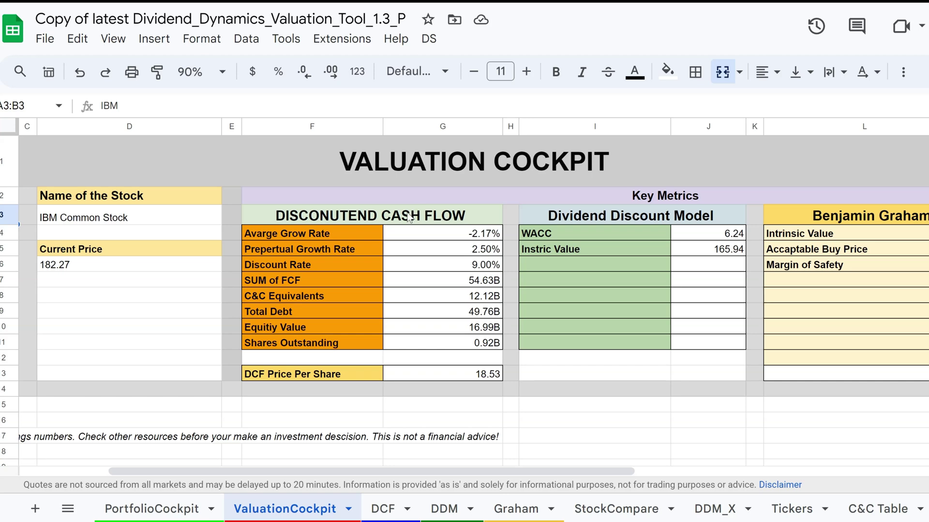
pyautogui.hscroll(5, 409, 218)
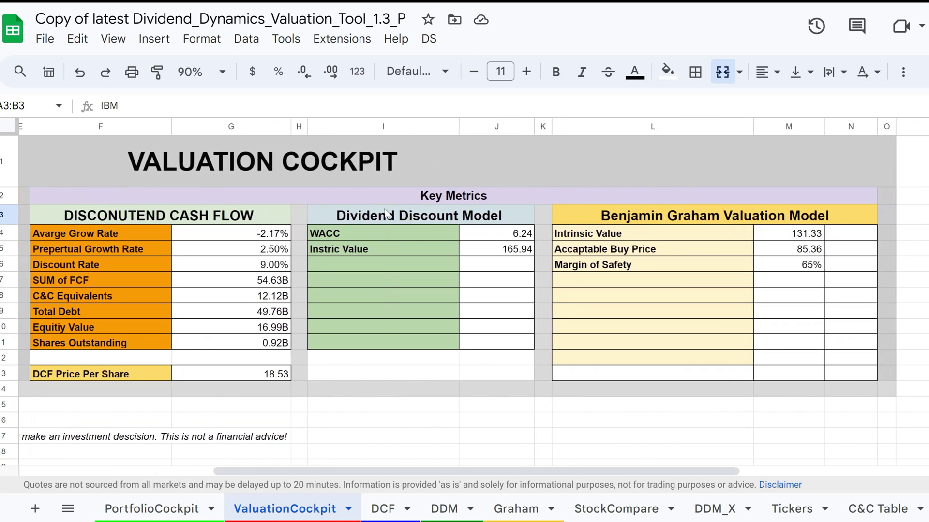
pyautogui.click(240, 220)
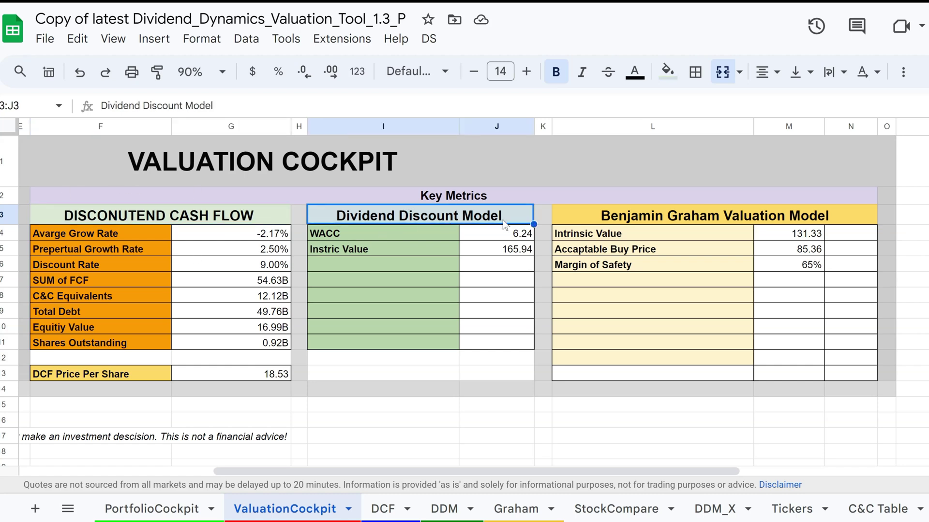
pyautogui.click(634, 222)
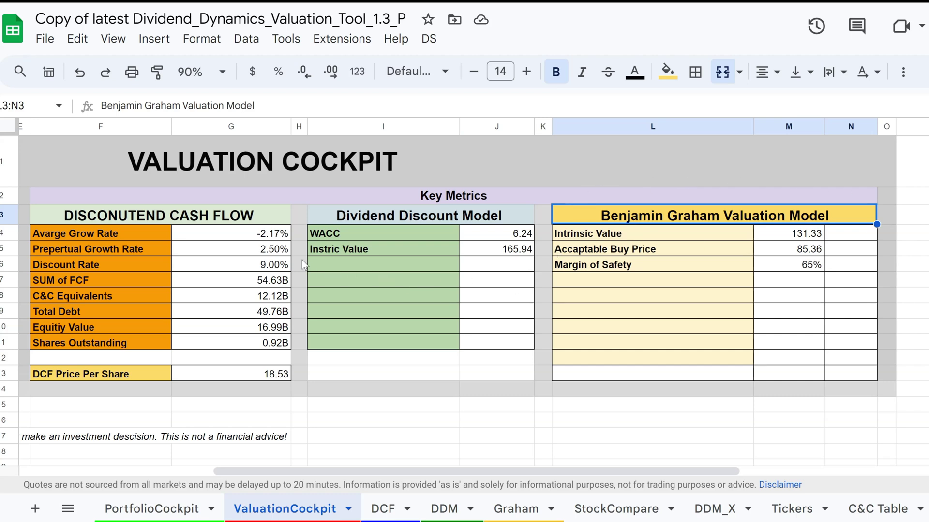
pyautogui.moveTo(269, 236); pyautogui.dragTo(293, 370)
pyautogui.click(516, 232)
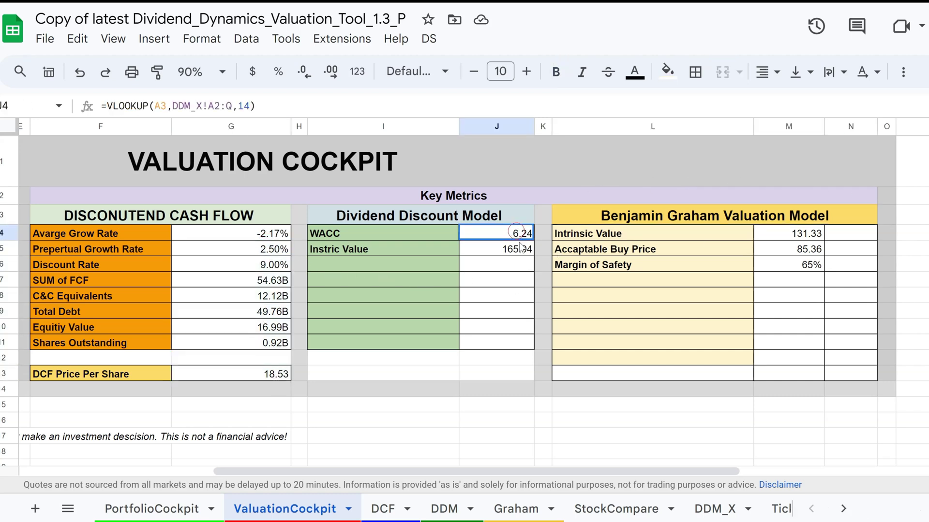
pyautogui.moveTo(520, 247); pyautogui.dragTo(520, 249)
pyautogui.moveTo(813, 234); pyautogui.dragTo(807, 251)
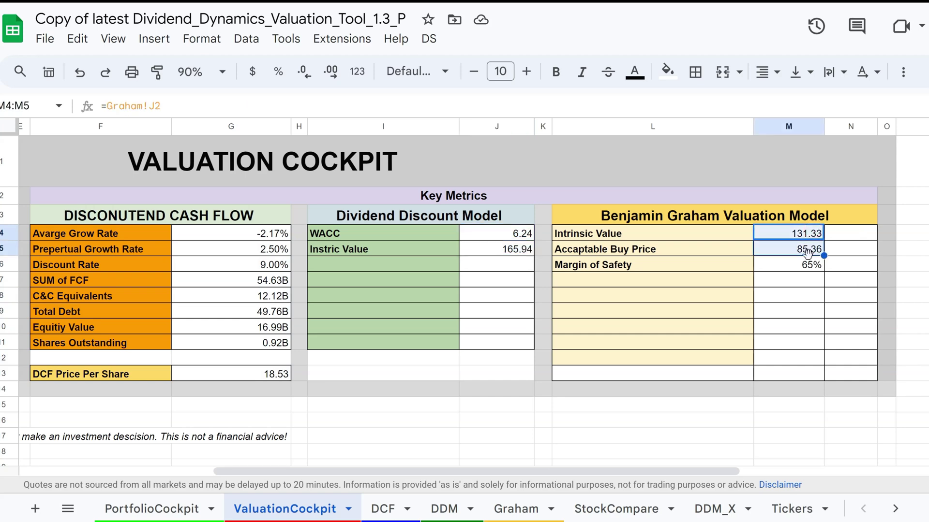
pyautogui.click(807, 265)
pyautogui.hscroll(-5, 408, 256)
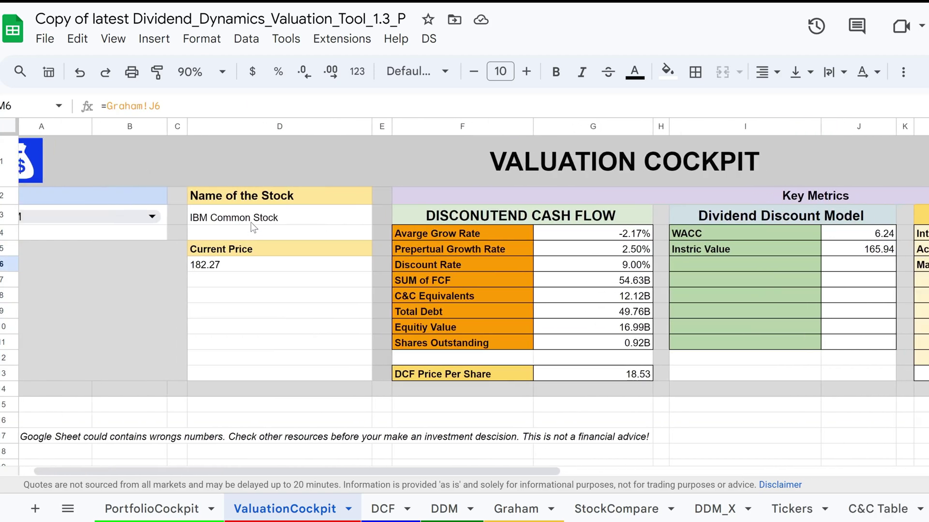
pyautogui.click(250, 222)
pyautogui.hscroll(2, 251, 222)
pyautogui.hscroll(4, 250, 222)
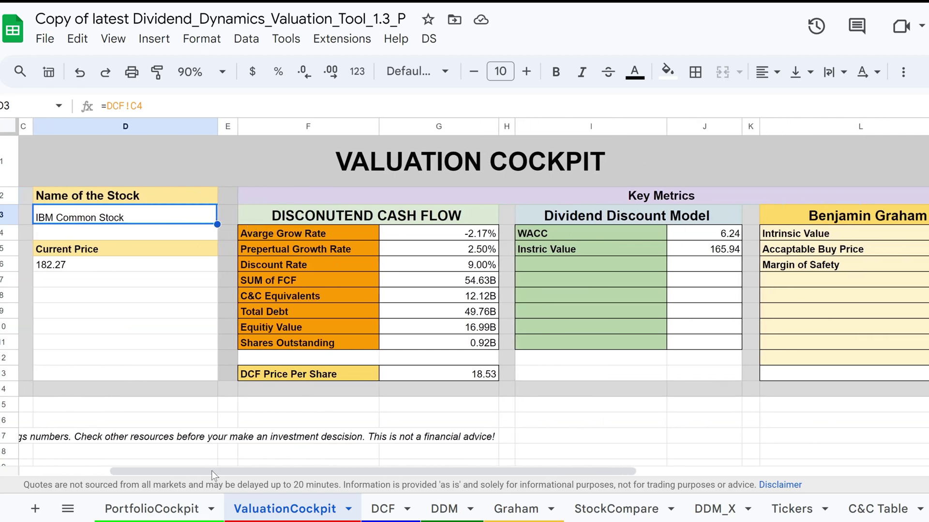
# - Select IBM's row 3 in the PortfolioCockpit STOCK INFORMATIONS table to review it
pyautogui.click(167, 499)
pyautogui.scroll(10, 325, 292)
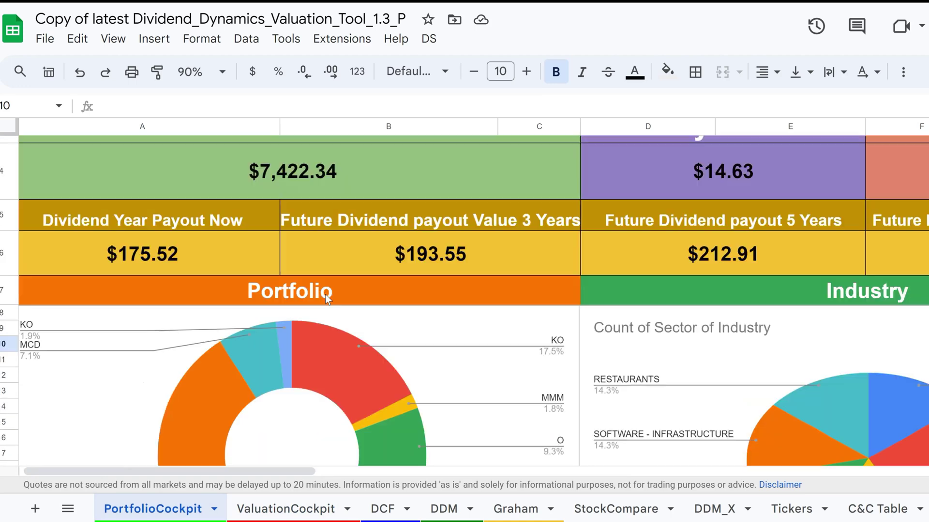
pyautogui.hscroll(5, 325, 295)
pyautogui.hscroll(20, 325, 294)
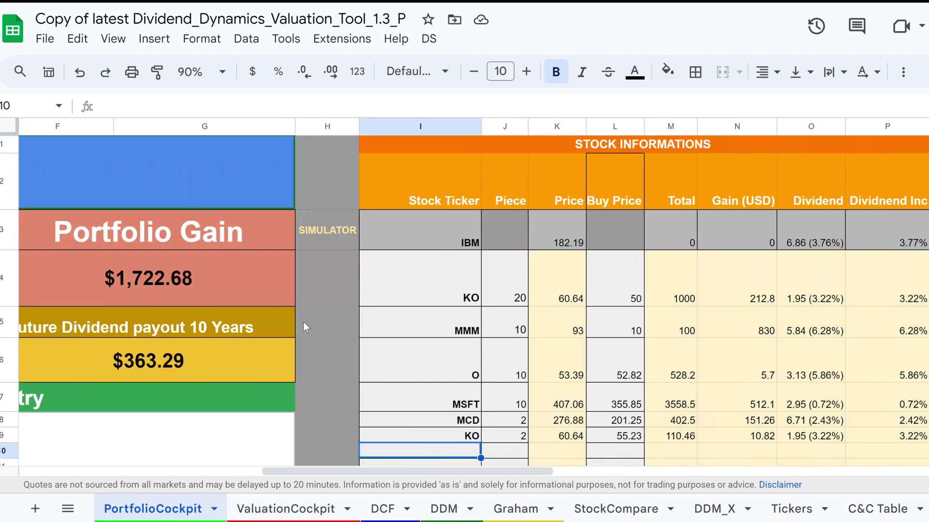
pyautogui.moveTo(198, 237); pyautogui.dragTo(774, 241)
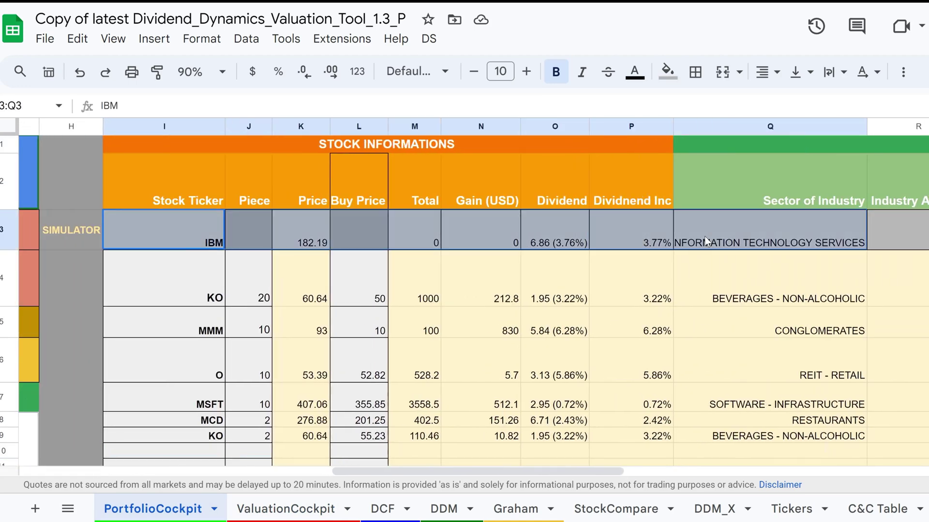
pyautogui.hscroll(-20, 358, 278)
pyautogui.hscroll(-15, 358, 277)
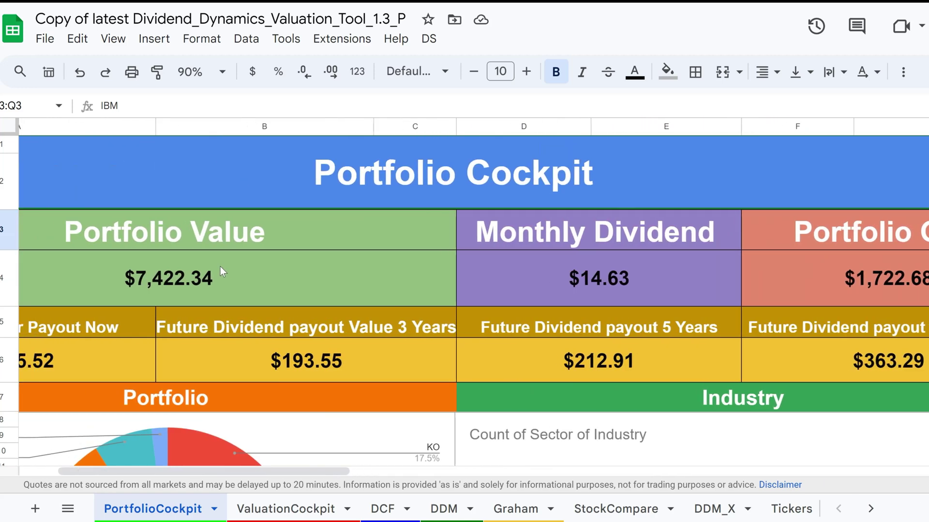
# - On the DCF sheet, select IBM's historical and projected Free Cashflow values
pyautogui.click(387, 509)
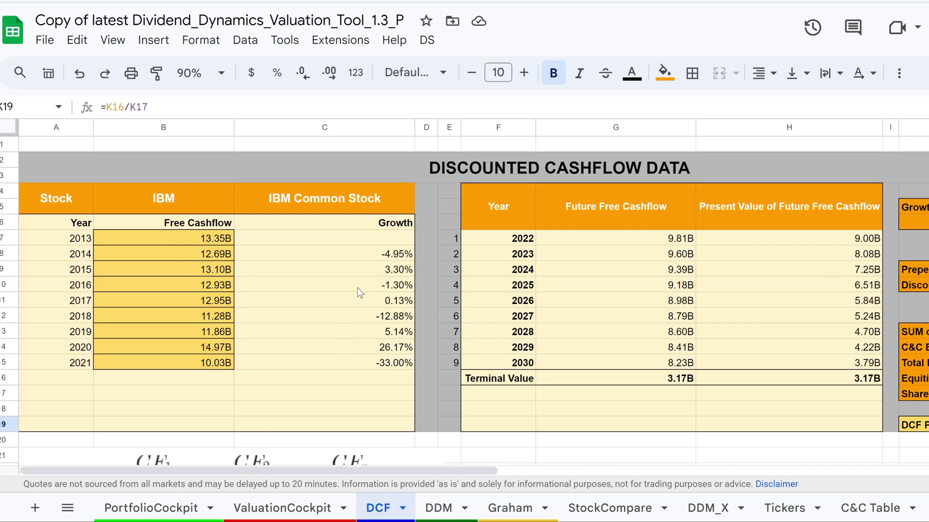
pyautogui.click(504, 178)
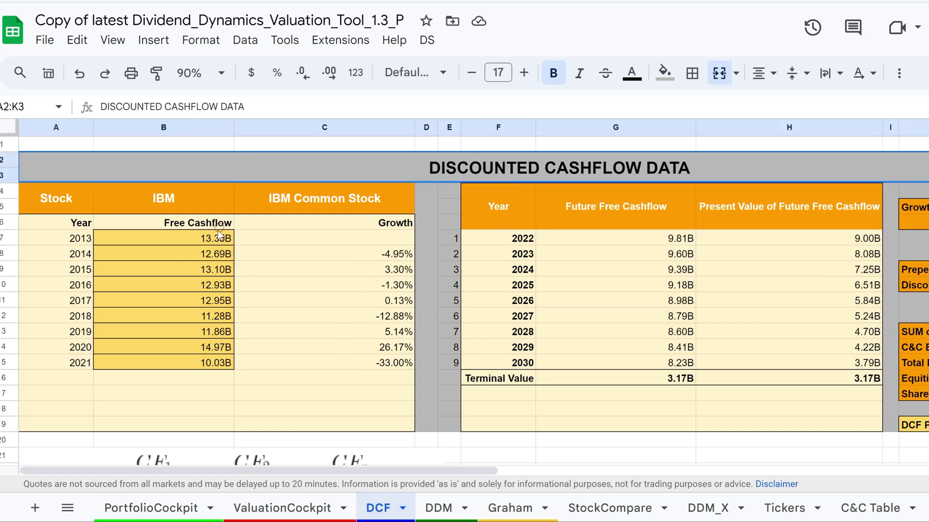
pyautogui.moveTo(219, 225); pyautogui.dragTo(213, 363)
pyautogui.click(191, 196)
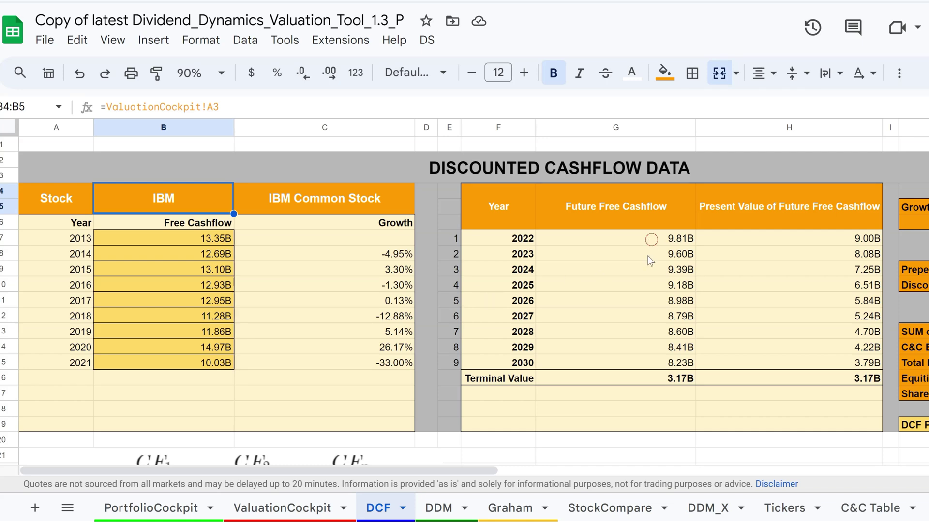
pyautogui.moveTo(653, 238); pyautogui.dragTo(647, 390)
# - Inspect the DCF Price Per Share formula in K19 and the formula image below
pyautogui.hscroll(6, 646, 392)
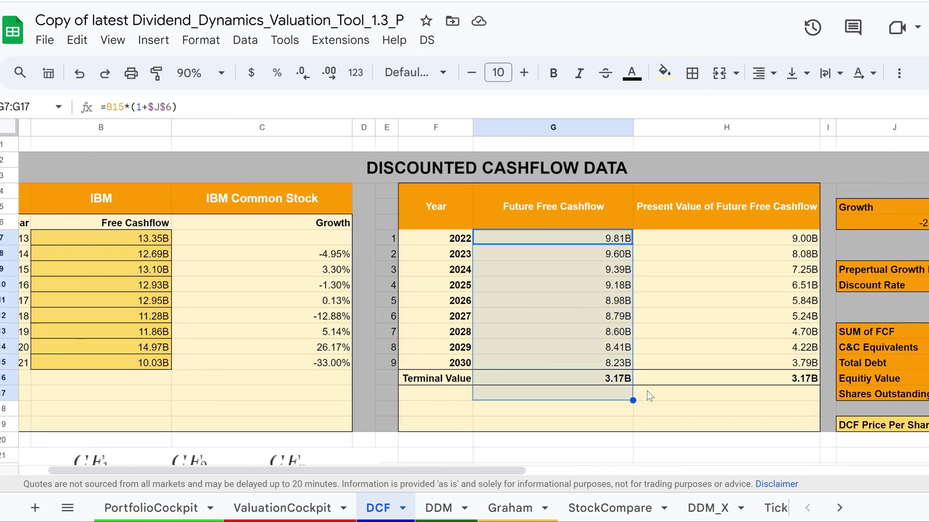
pyautogui.click(724, 430)
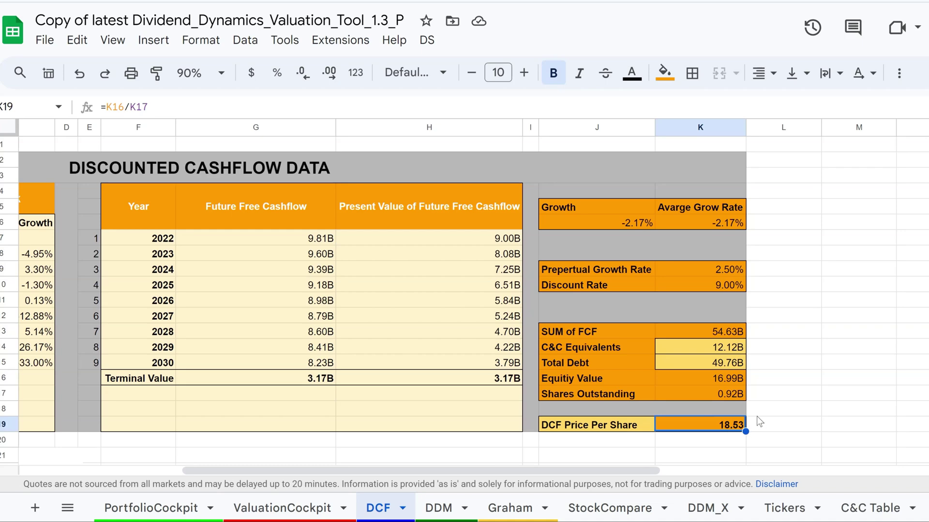
pyautogui.hscroll(-6, 513, 408)
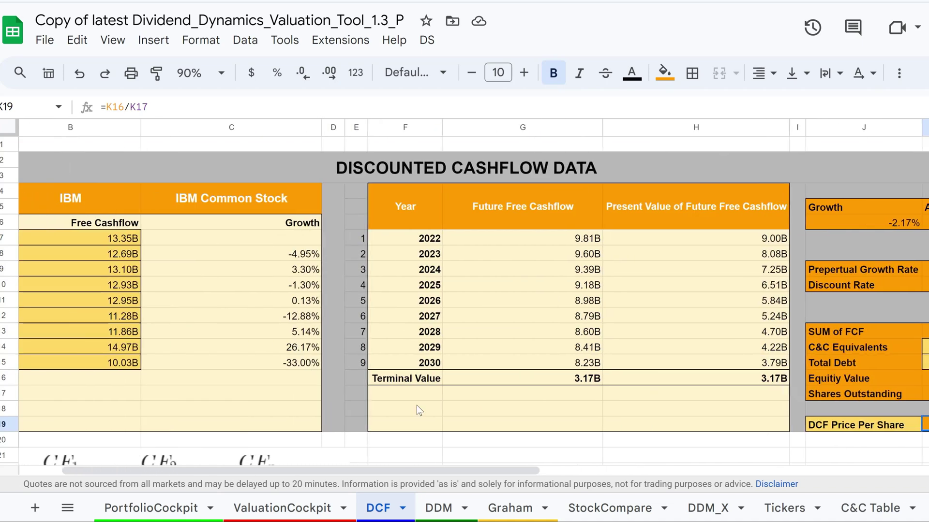
pyautogui.scroll(-3, 354, 399)
pyautogui.hscroll(-1, 289, 393)
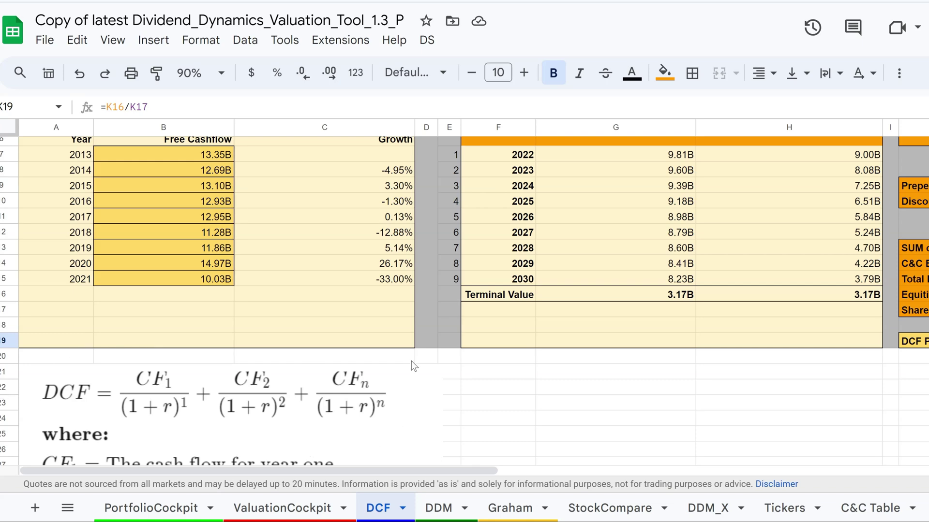
pyautogui.hscroll(6, 411, 361)
pyautogui.scroll(2, 411, 361)
pyautogui.scroll(1, 412, 365)
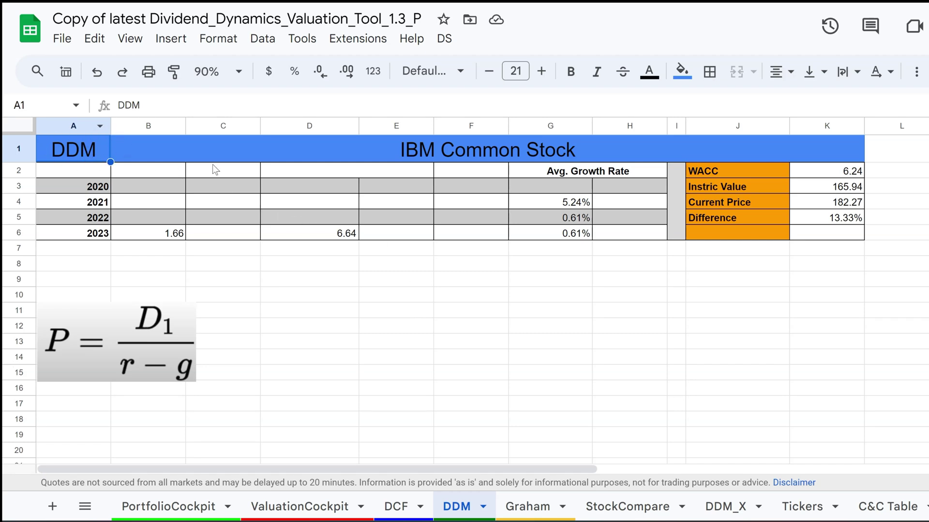
# - Zoom the DDM sheet to 100%
pyautogui.click(481, 149)
pyautogui.click(208, 72)
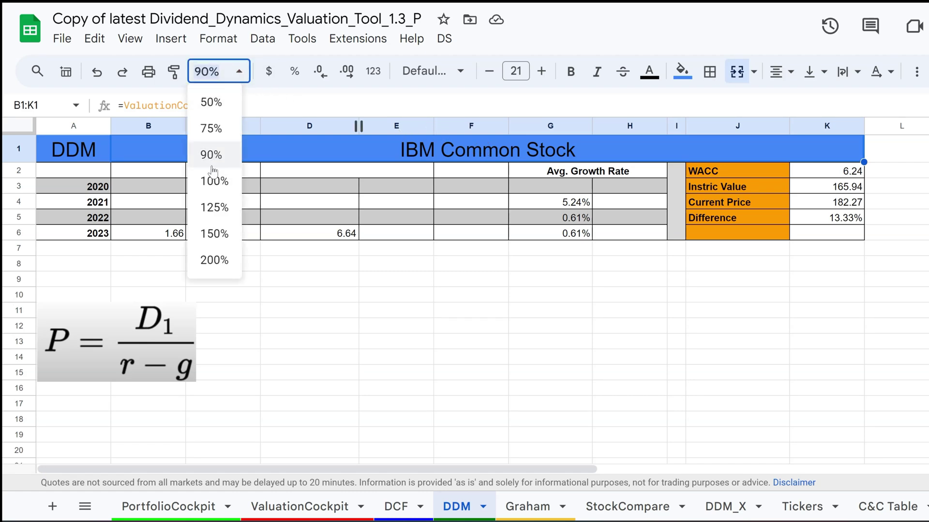
pyautogui.click(214, 180)
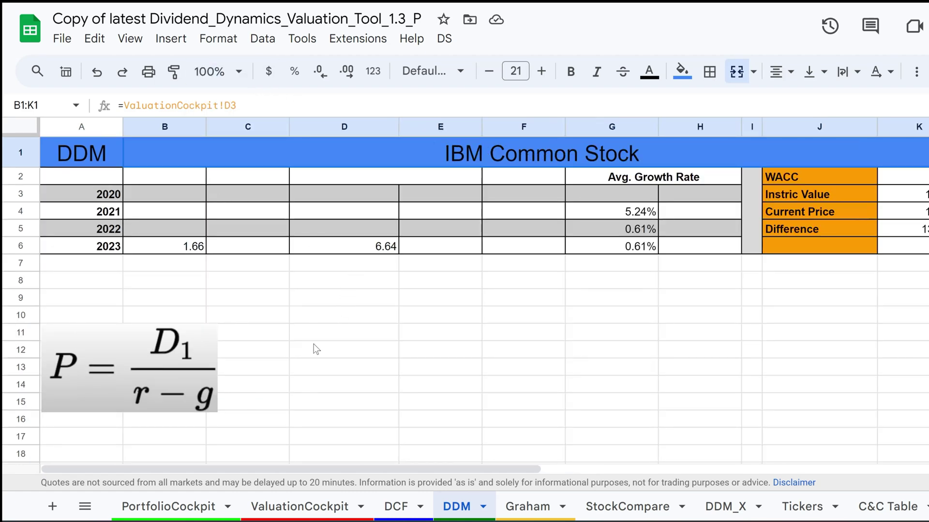
# - Inspect the average growth rates and the intrinsic value, WACC and Difference formulas
pyautogui.hscroll(5, 599, 250)
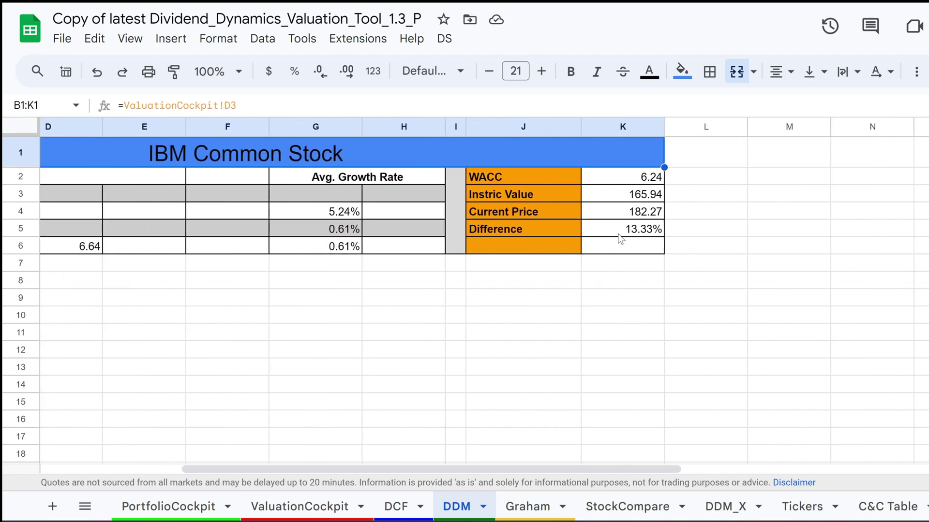
pyautogui.moveTo(348, 211); pyautogui.dragTo(348, 248)
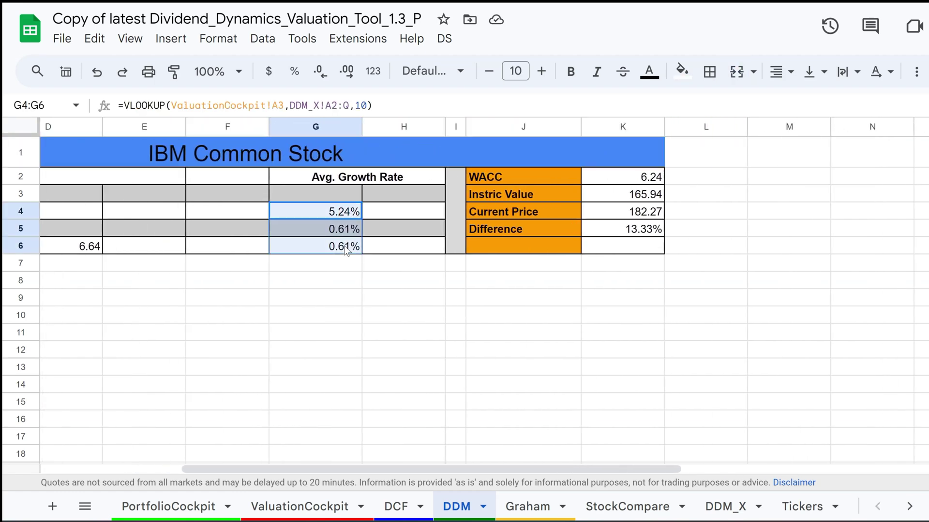
pyautogui.click(636, 199)
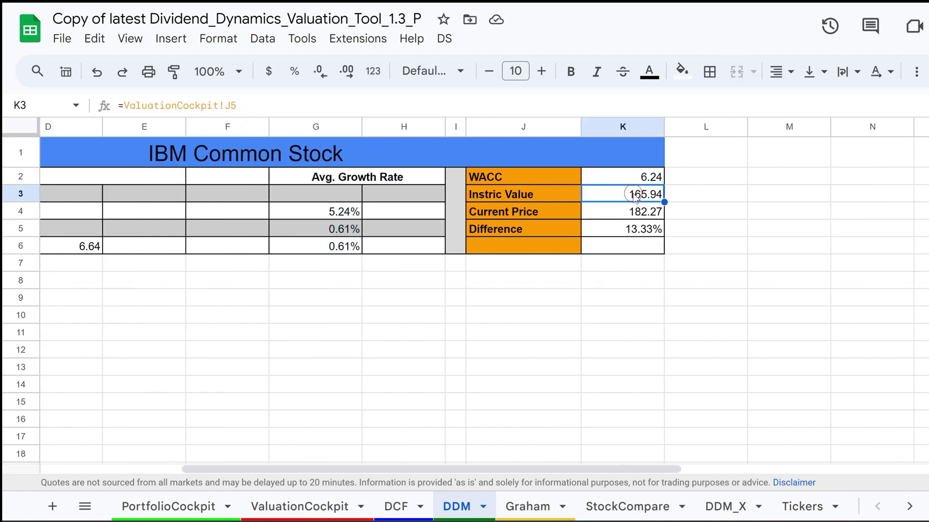
pyautogui.click(658, 178)
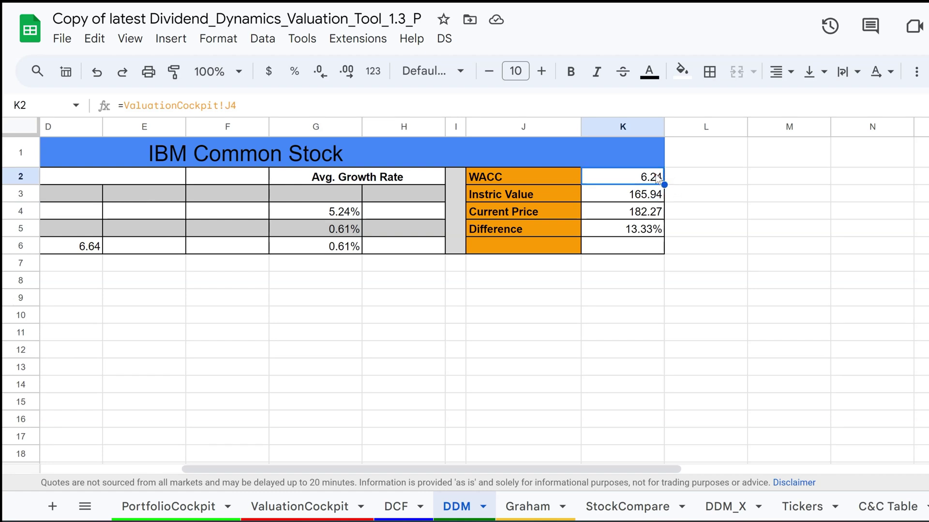
pyautogui.click(649, 231)
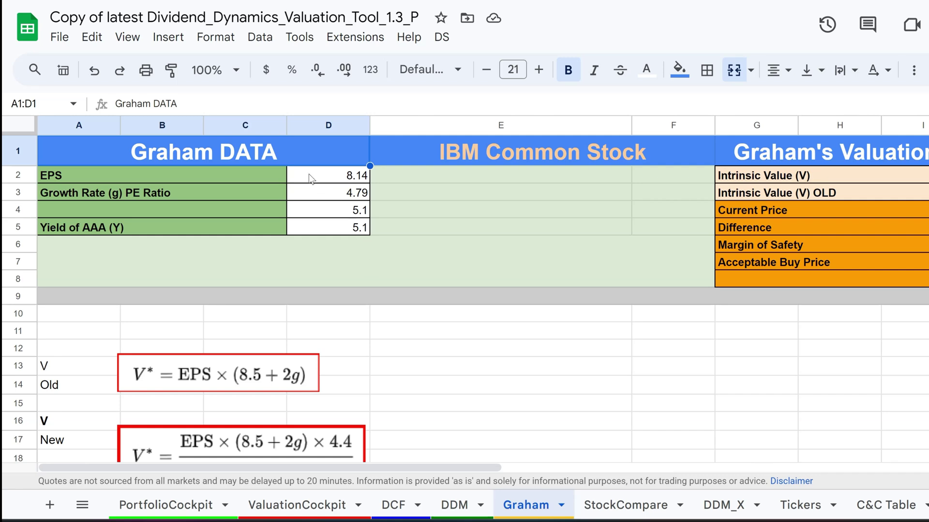
pyautogui.click(297, 158)
pyautogui.click(443, 161)
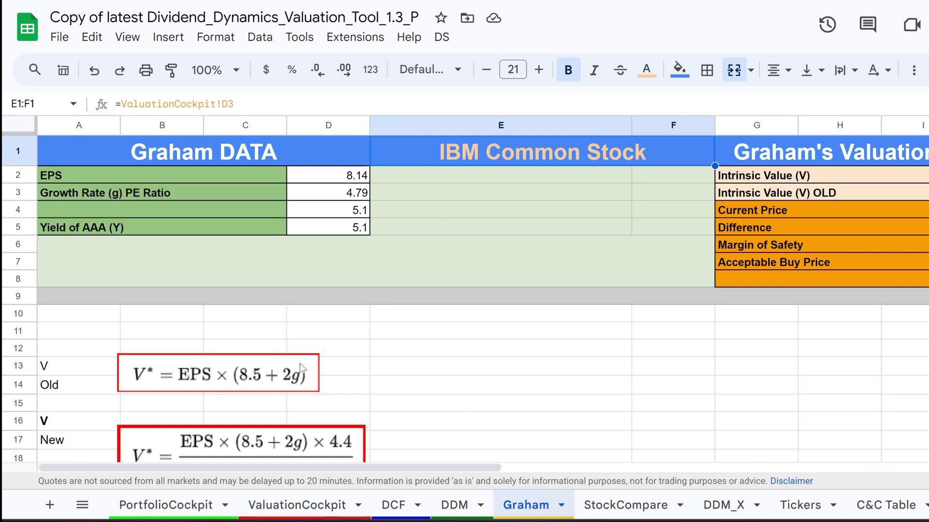
pyautogui.scroll(-1, 300, 364)
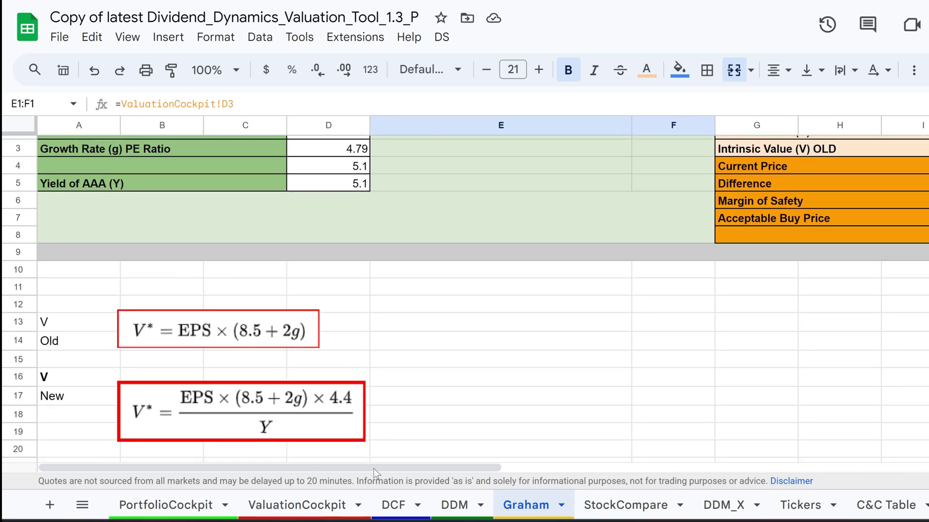
pyautogui.hscroll(1, 324, 284)
pyautogui.scroll(1, 797, 234)
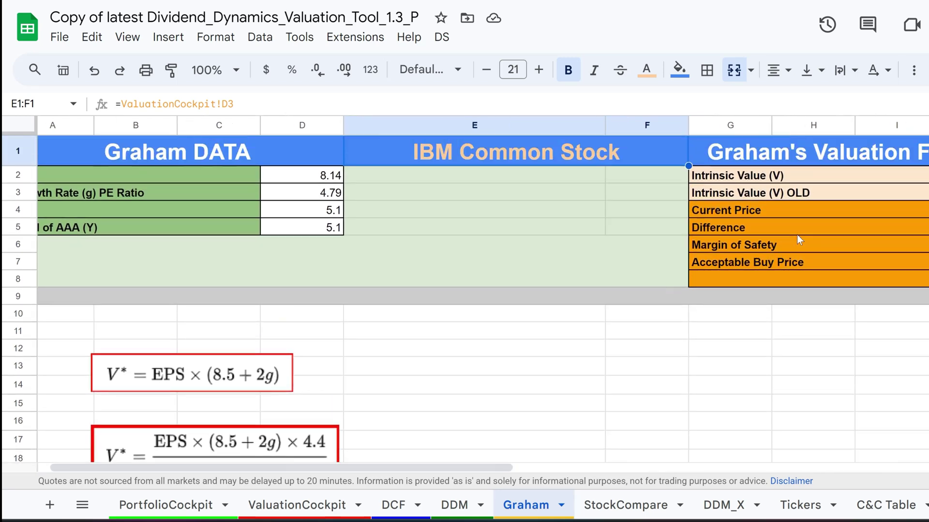
pyautogui.hscroll(2, 837, 220)
pyautogui.hscroll(1, 839, 225)
pyautogui.click(858, 179)
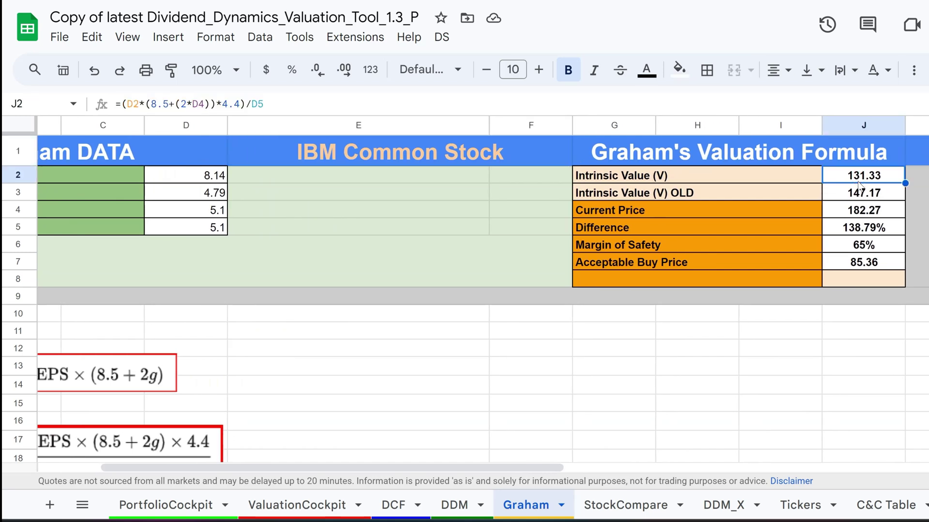
pyautogui.hscroll(-2, 339, 194)
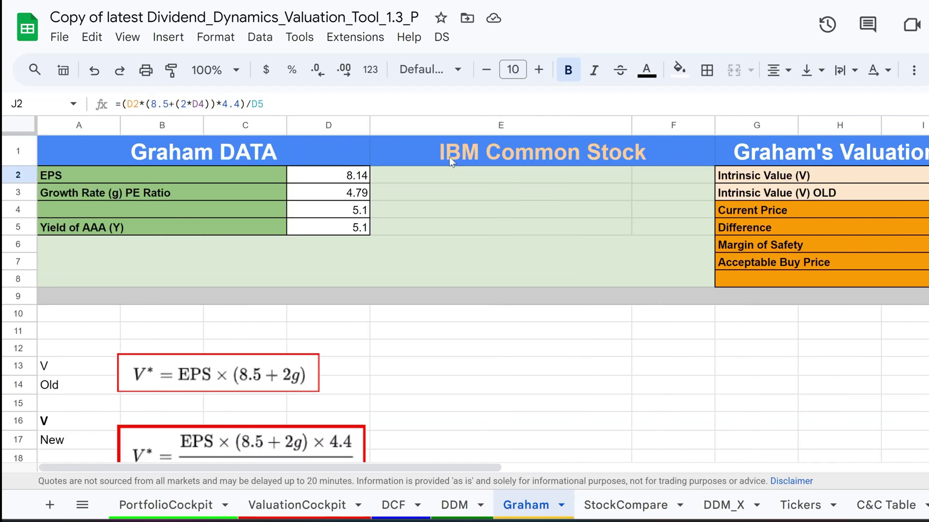
pyautogui.click(169, 174)
pyautogui.click(347, 181)
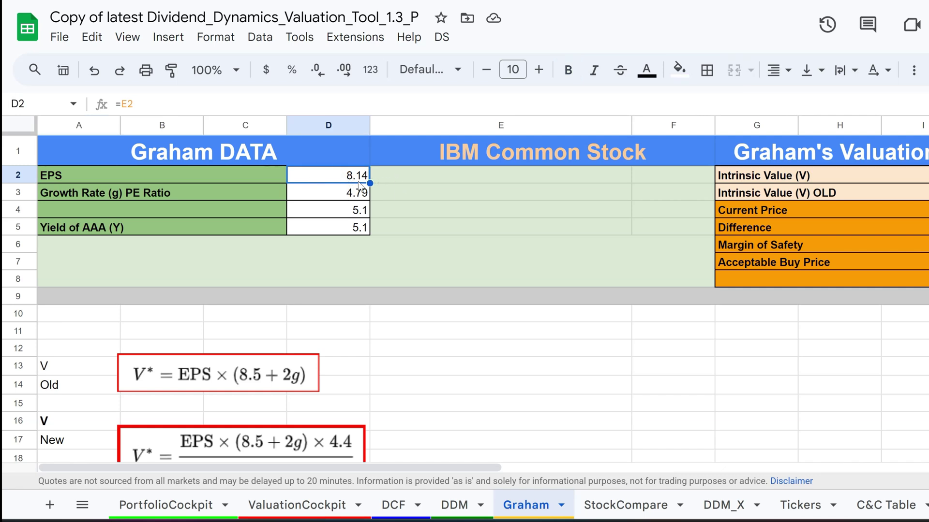
pyautogui.moveTo(358, 175); pyautogui.dragTo(362, 226)
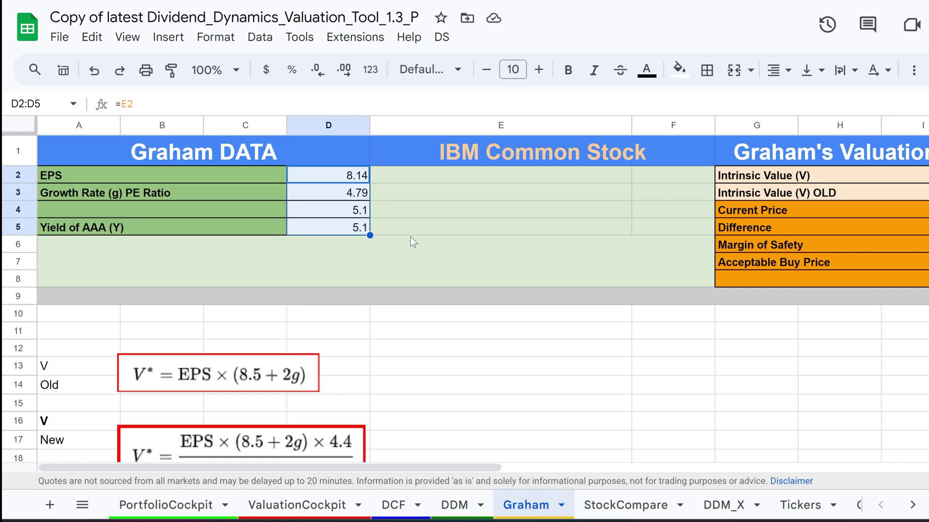
pyautogui.scroll(-1, 450, 339)
pyautogui.scroll(-1, 452, 344)
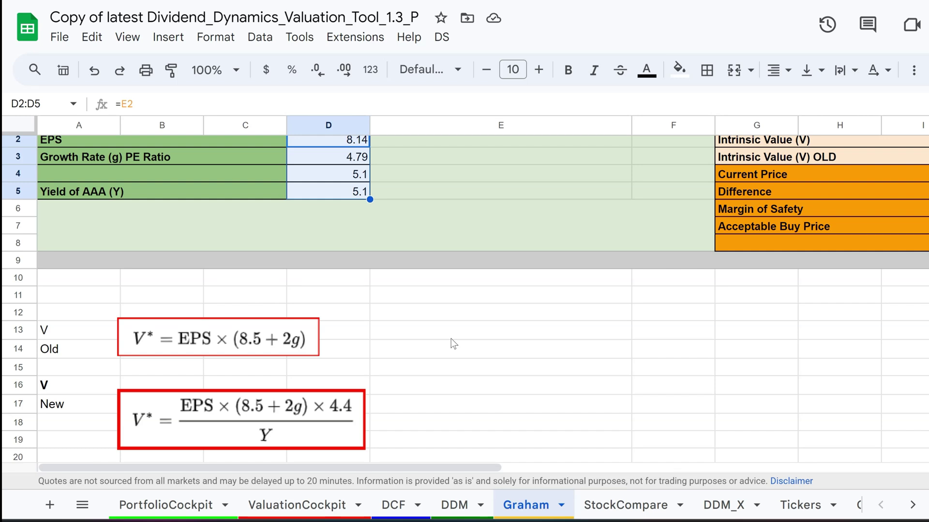
pyautogui.scroll(2, 451, 338)
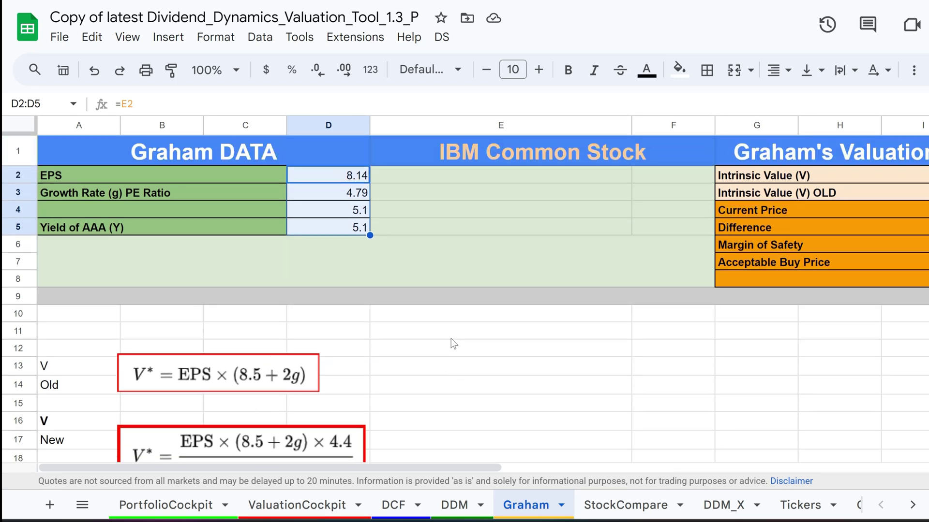
pyautogui.click(352, 181)
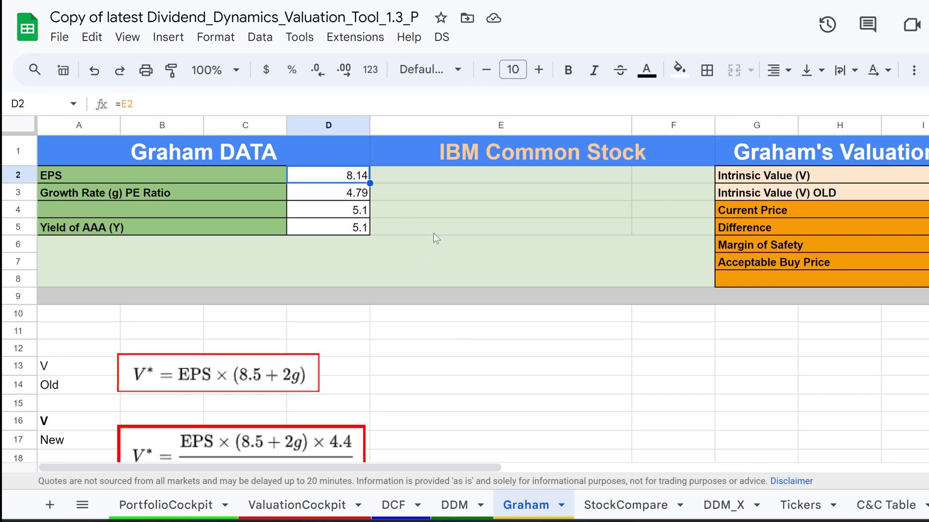
pyautogui.scroll(-3, 369, 297)
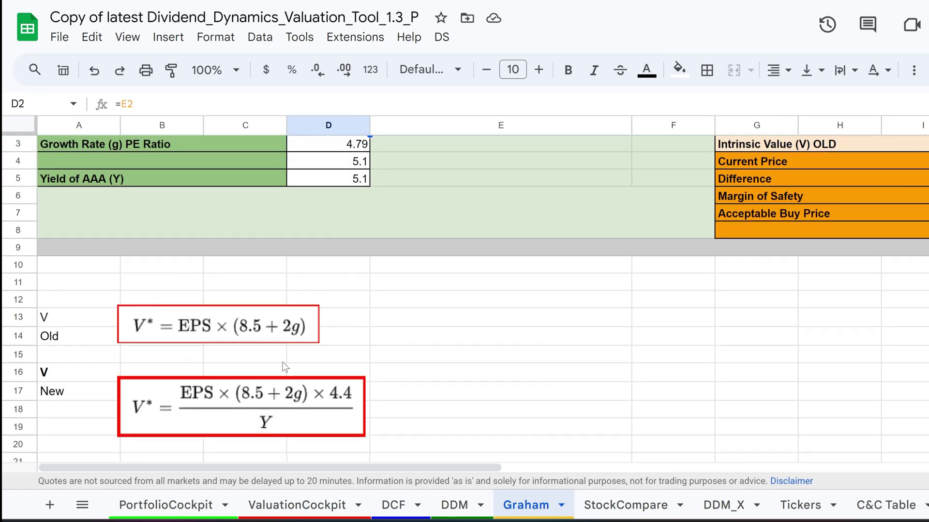
# - Point out the Old and New valuation formula rows and inspect the old intrinsic value formula
pyautogui.click(70, 338)
pyautogui.click(77, 390)
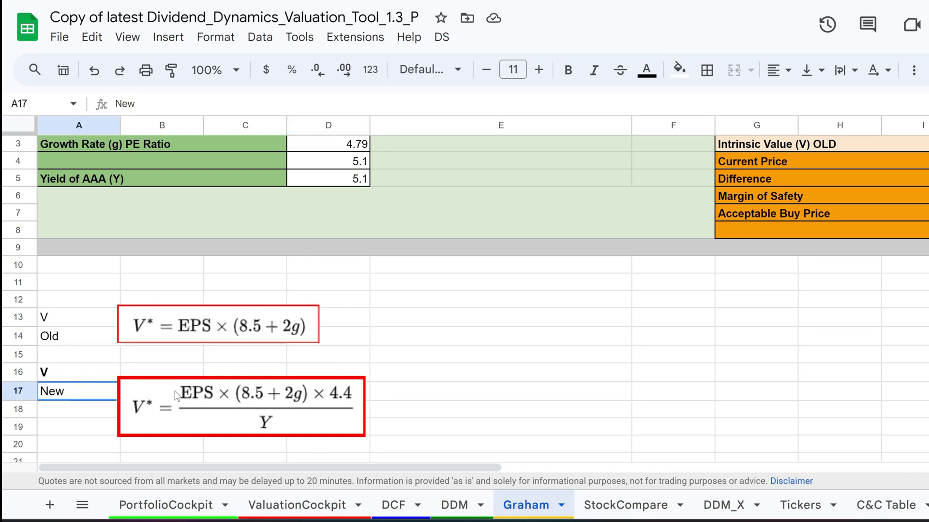
pyautogui.scroll(2, 666, 355)
pyautogui.hscroll(6, 628, 349)
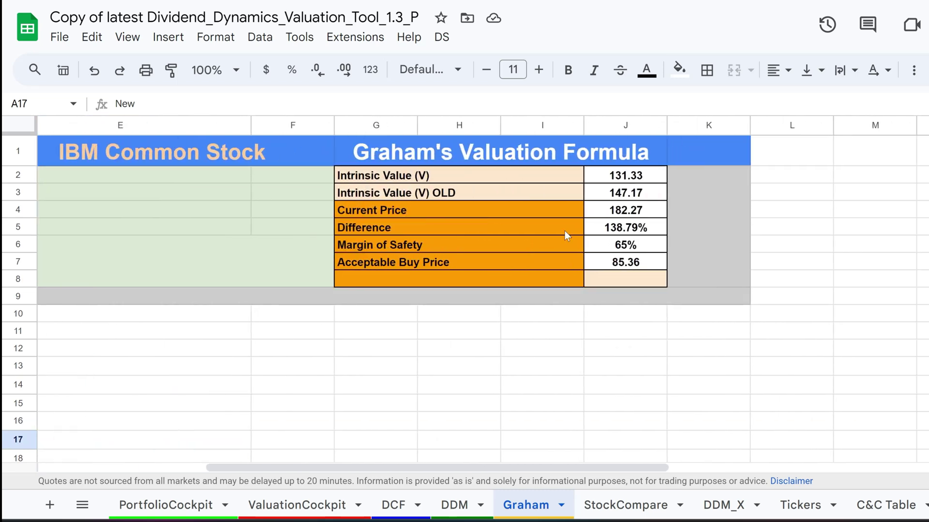
pyautogui.click(539, 193)
pyautogui.click(653, 193)
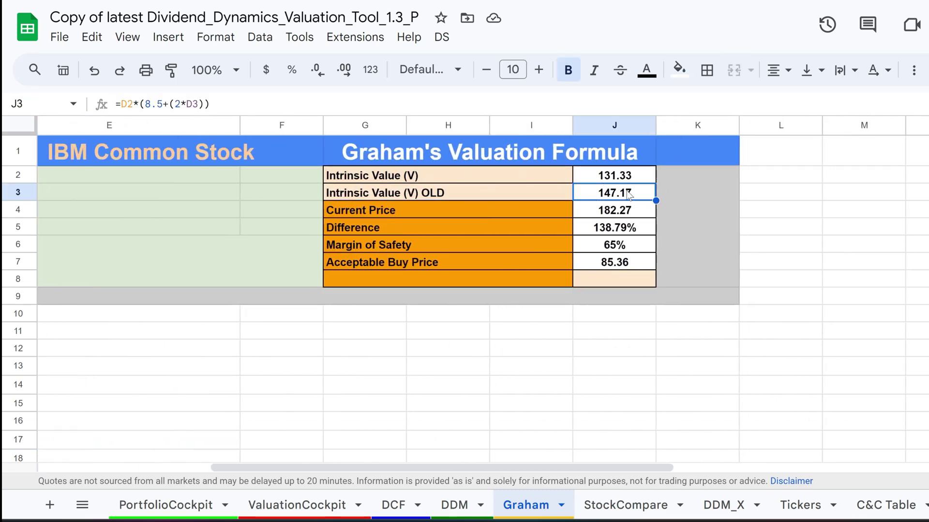
# - Check where EPS comes from and compare the old and new intrinsic value formulas
pyautogui.hscroll(-6, 286, 195)
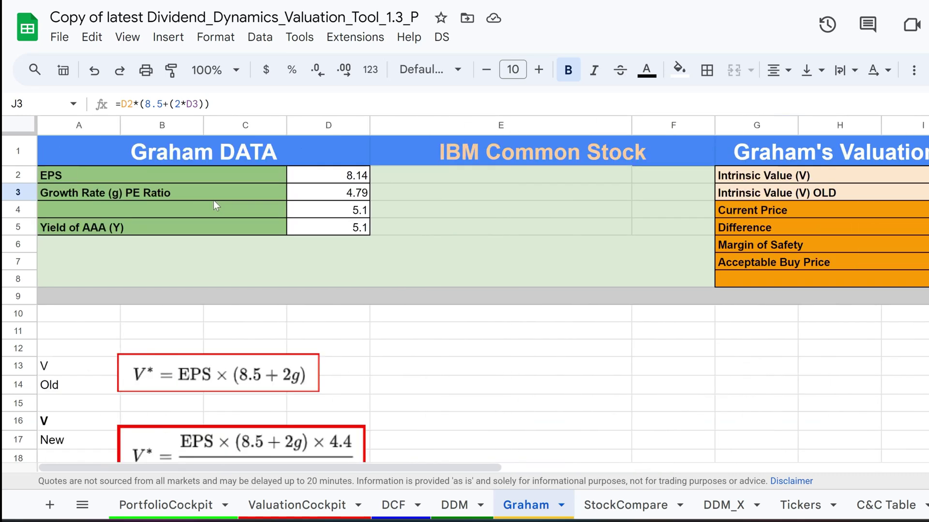
pyautogui.click(321, 178)
pyautogui.hscroll(2, 321, 179)
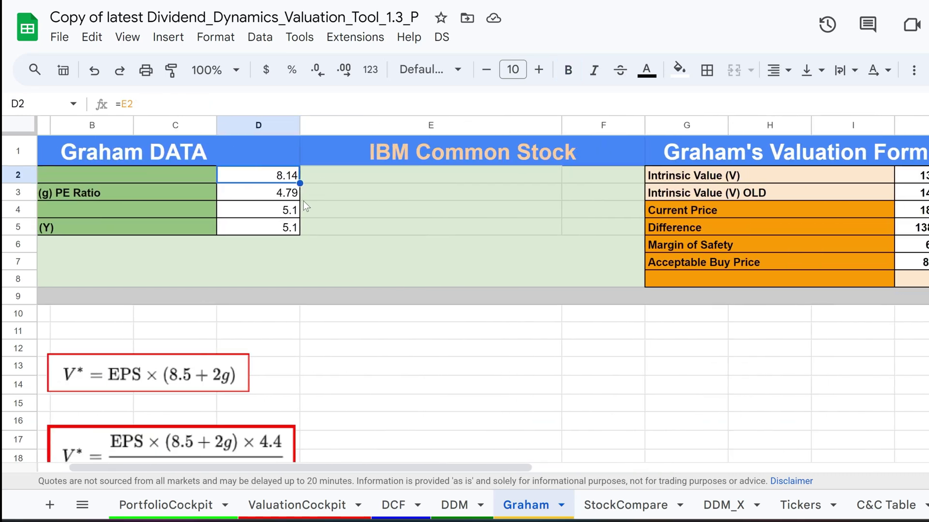
pyautogui.hscroll(5, 302, 208)
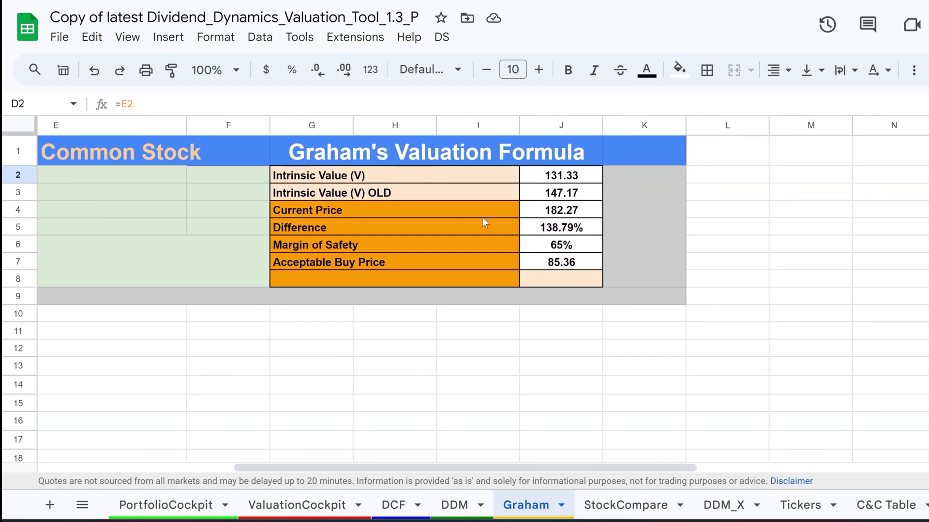
pyautogui.click(582, 197)
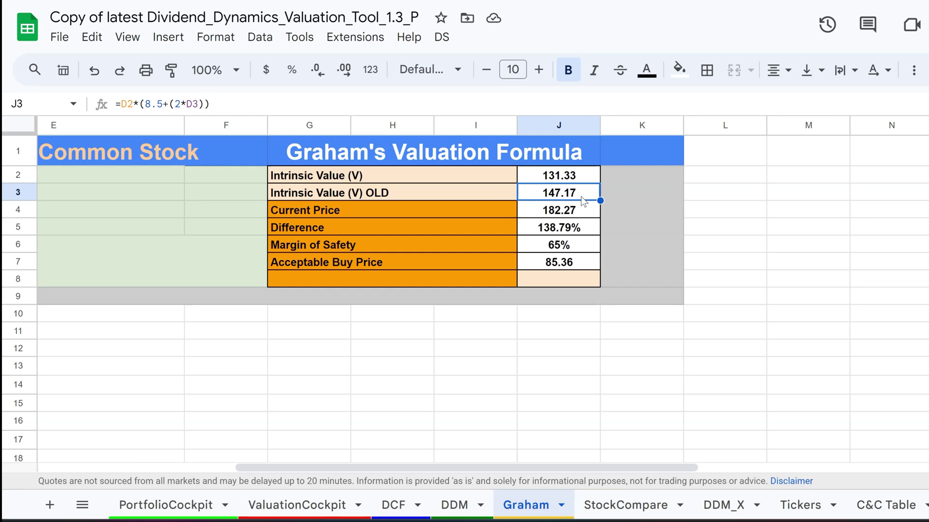
pyautogui.click(570, 179)
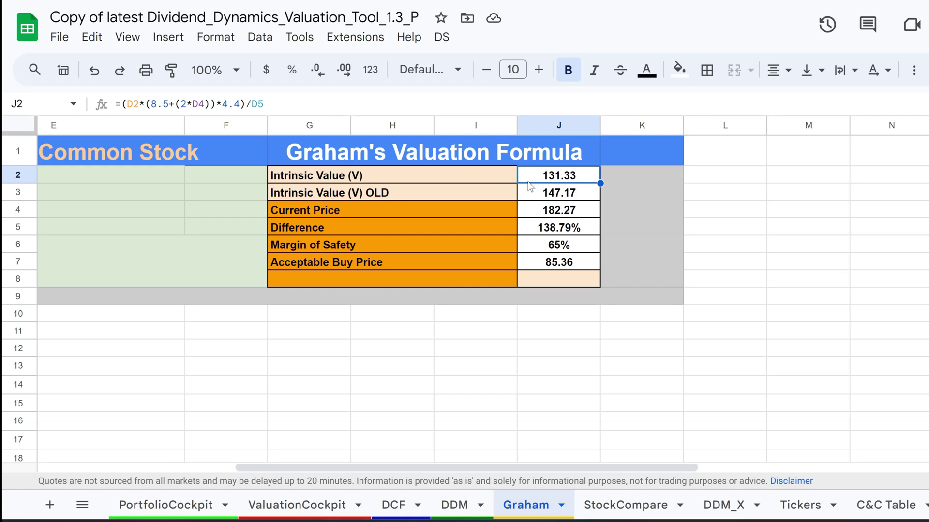
pyautogui.hscroll(-5, 531, 186)
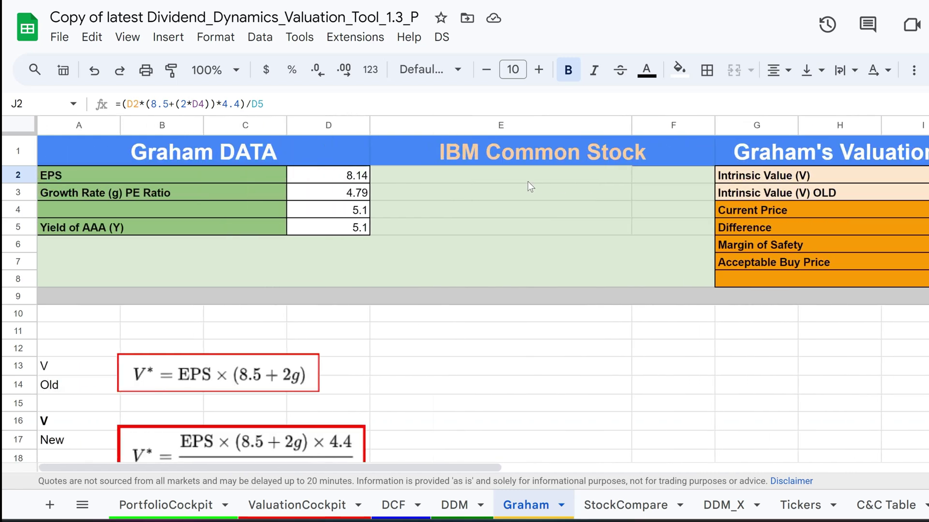
pyautogui.scroll(-2, 531, 186)
pyautogui.scroll(-1, 528, 182)
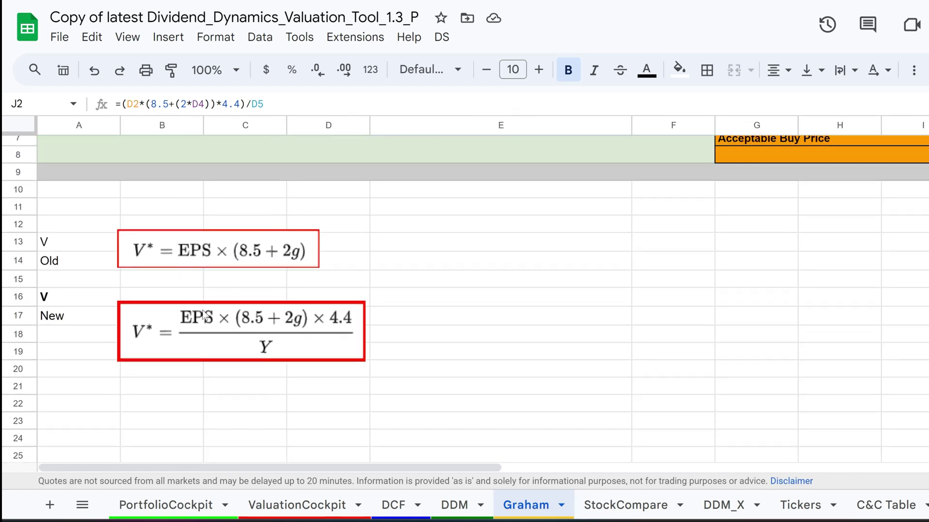
# - Select the New formula image, then check the Yield of AAA (Y) input value
pyautogui.click(239, 326)
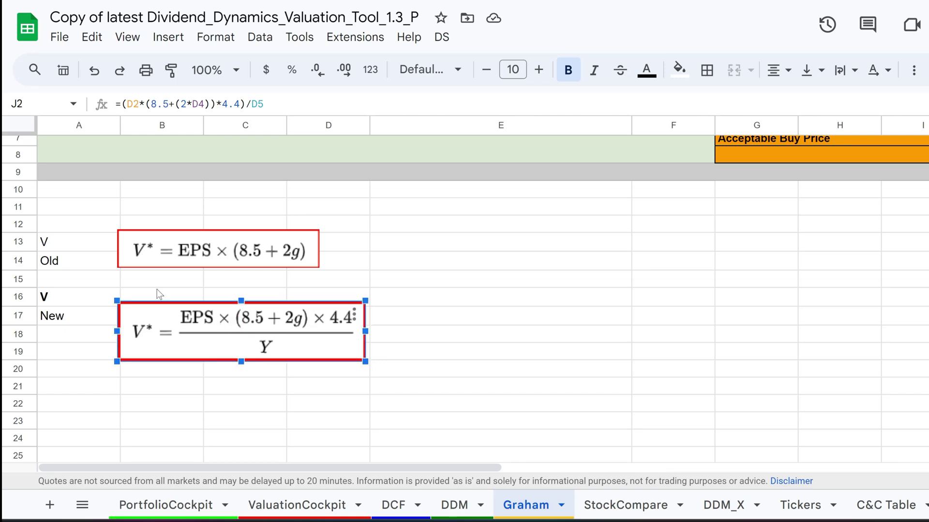
pyautogui.click(438, 299)
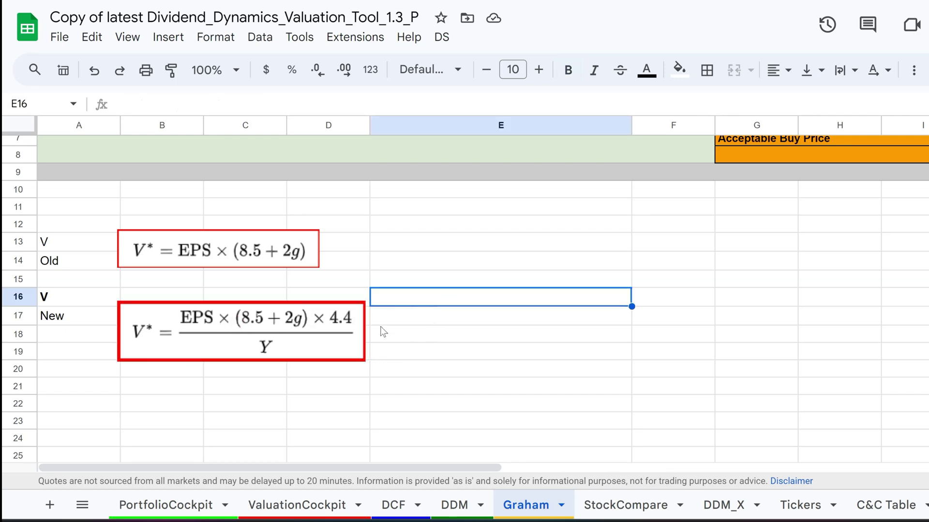
pyautogui.scroll(3, 382, 337)
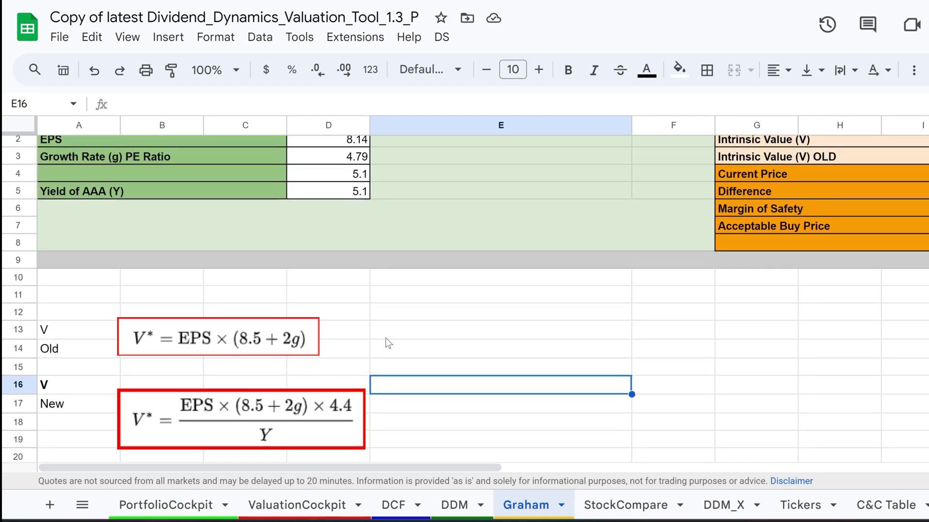
pyautogui.click(353, 231)
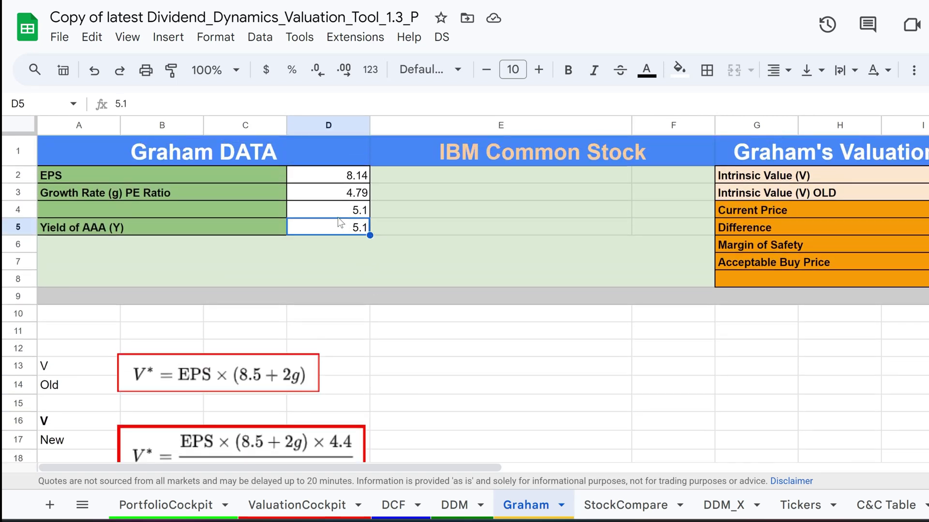
pyautogui.scroll(-1, 396, 261)
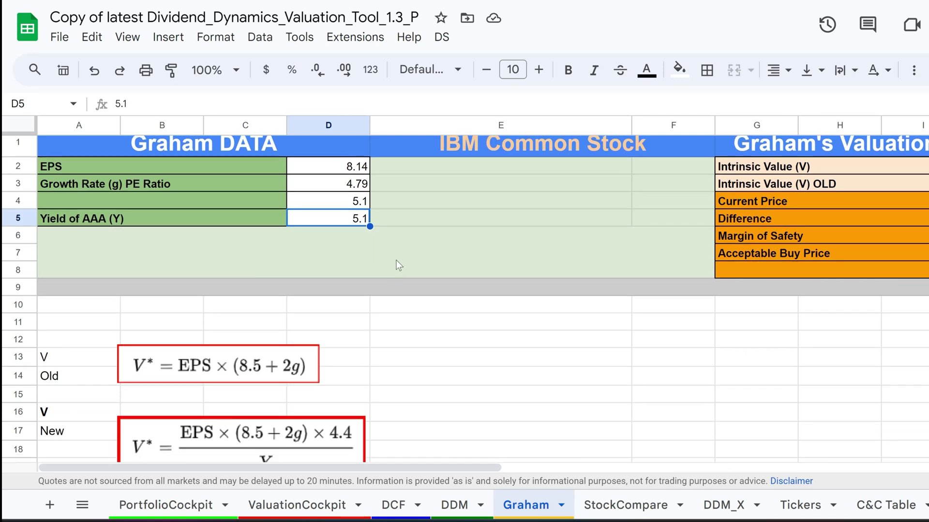
pyautogui.hscroll(5, 395, 260)
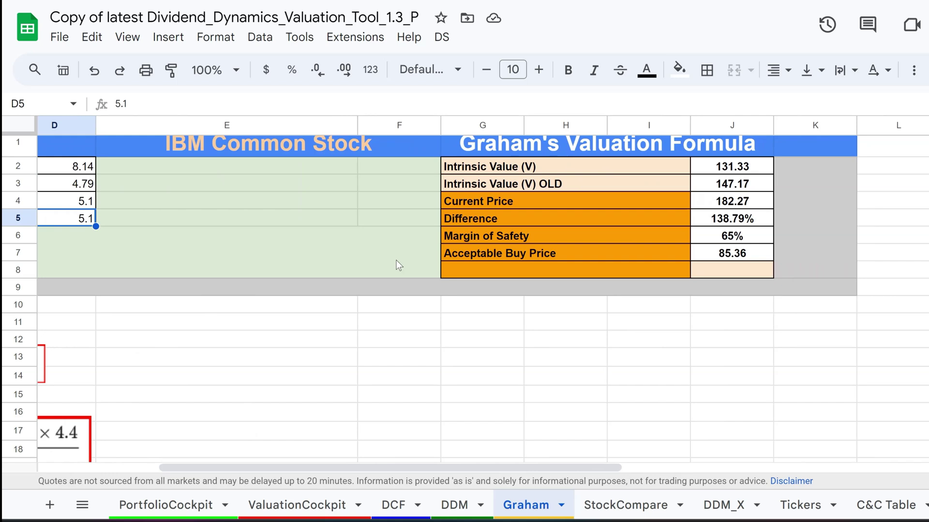
pyautogui.hscroll(1, 396, 260)
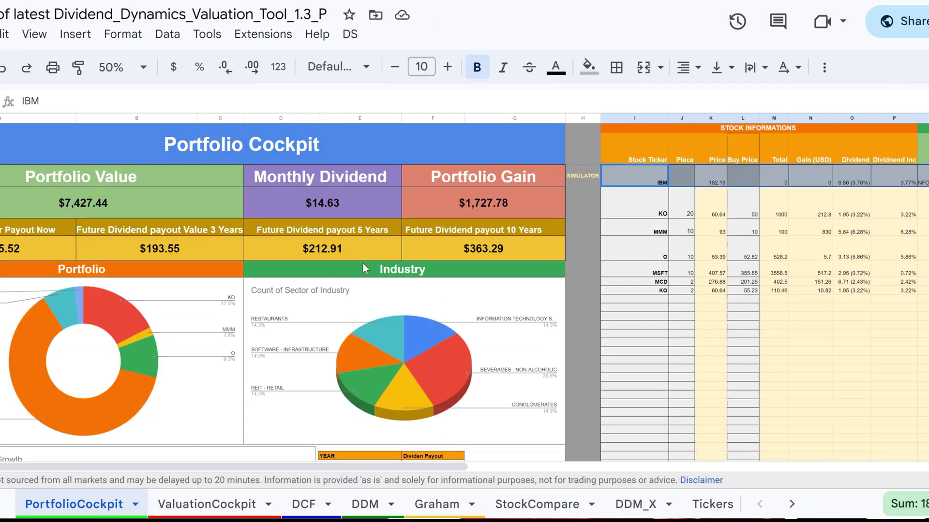